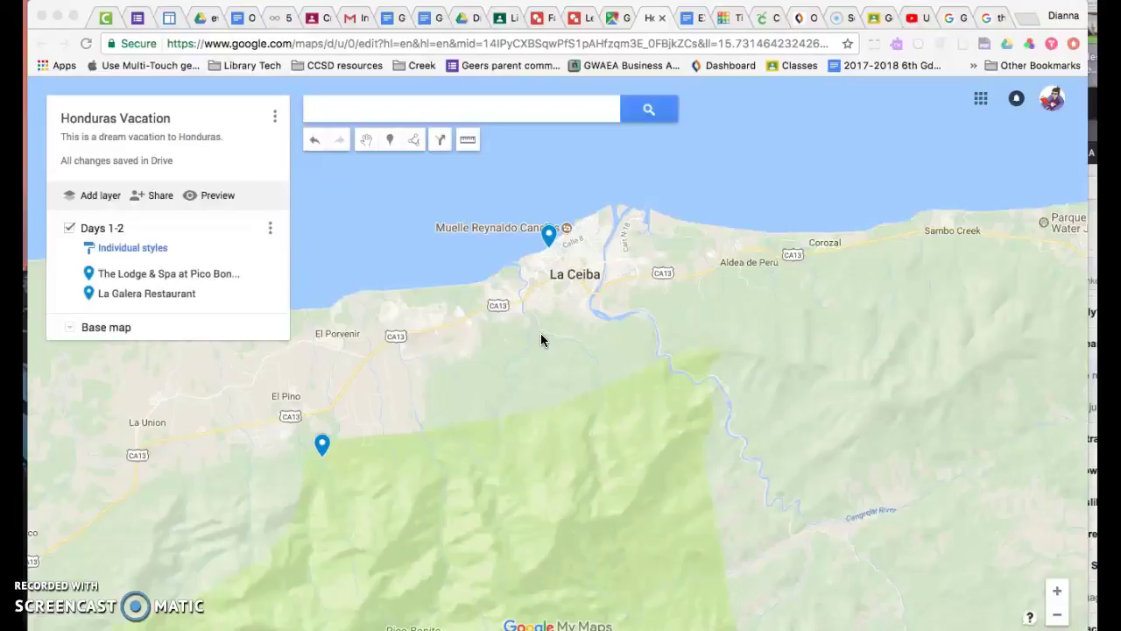
# Select the La Galera Restaurant marker and open its info card in edit mode
pyautogui.click(549, 244)
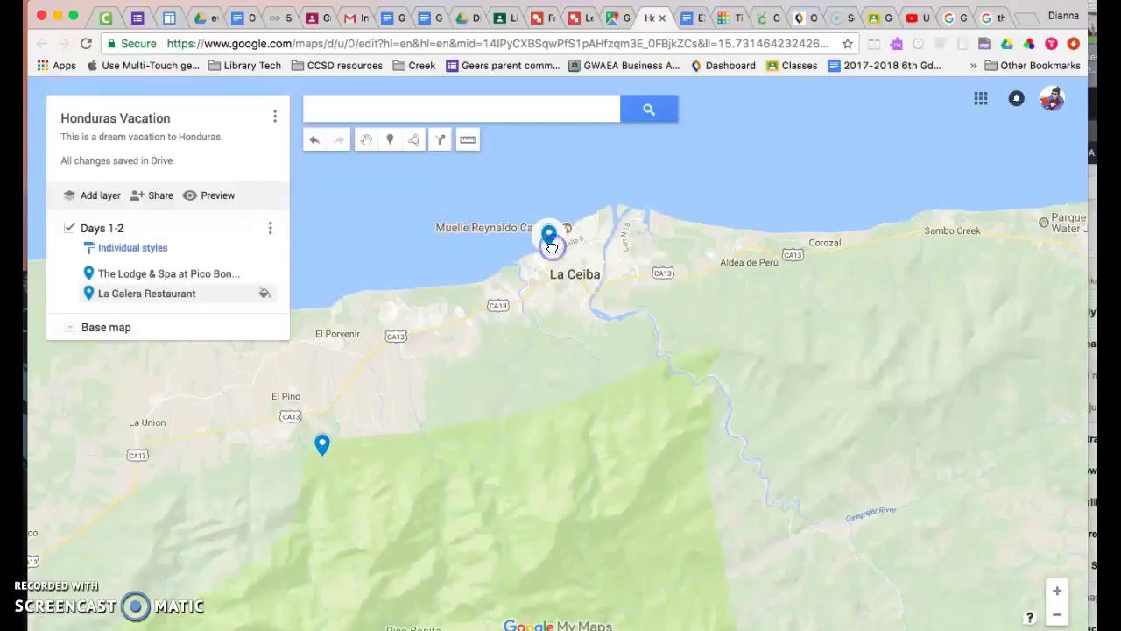
pyautogui.click(551, 248)
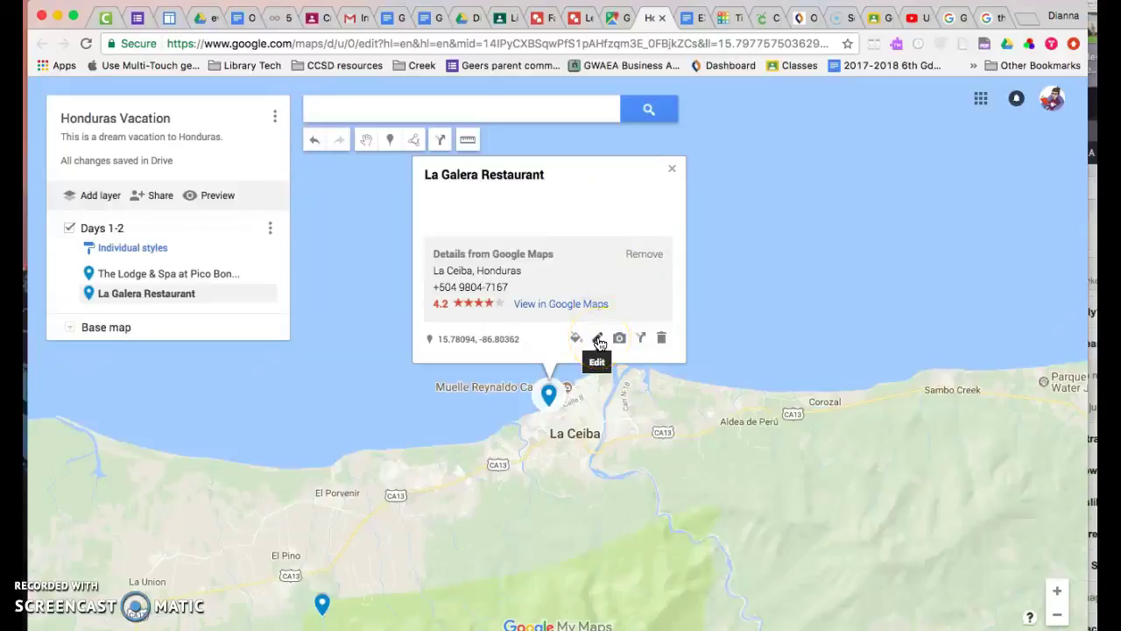
pyautogui.click(598, 339)
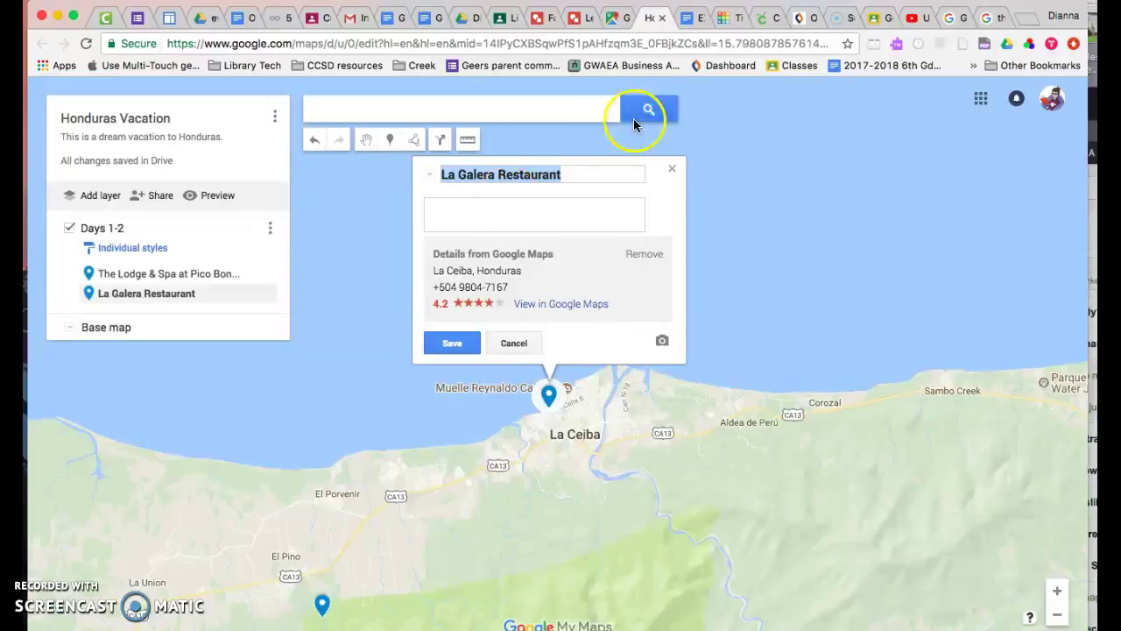
pyautogui.click(701, 21)
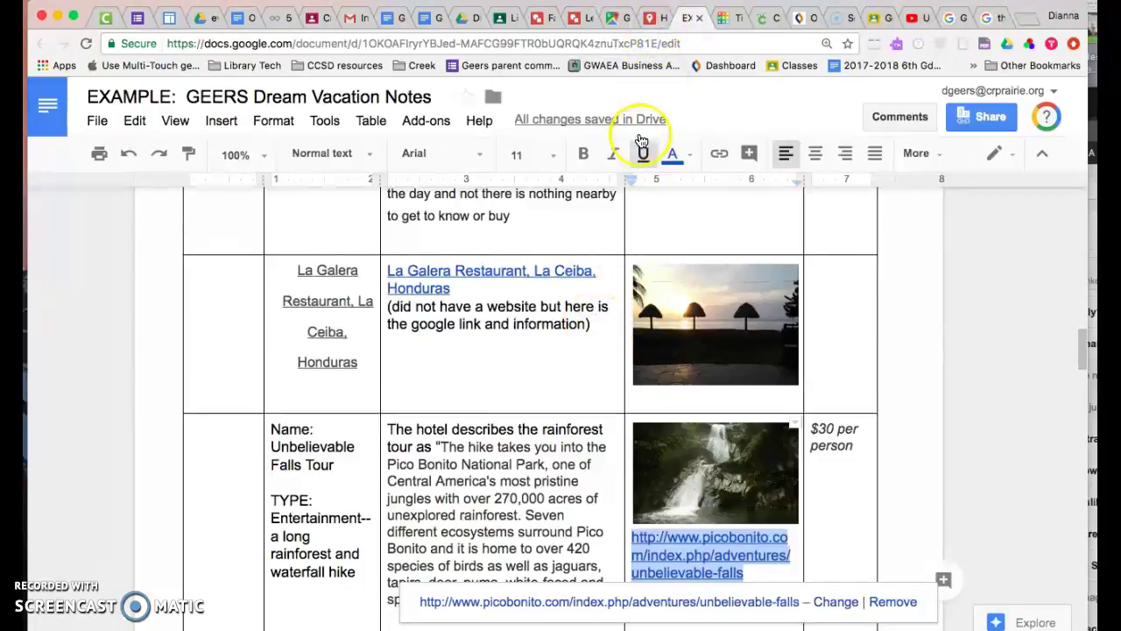
pyautogui.click(664, 25)
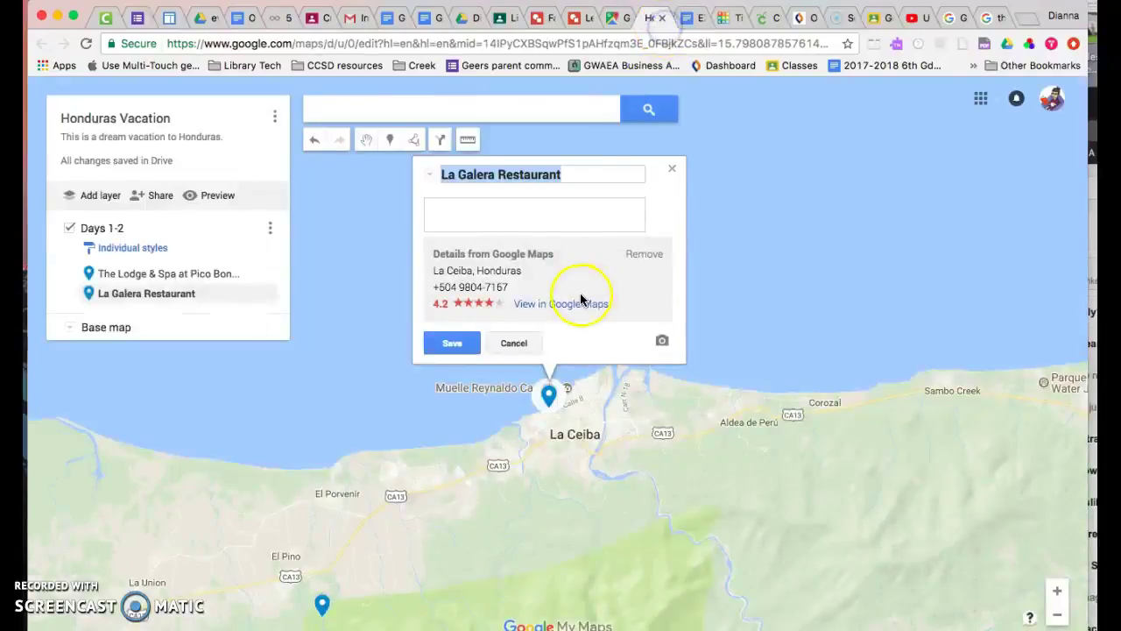
# Describe La Galera Restaurant as beachfront, highly rated, with local cuisine, and save
pyautogui.click(452, 213)
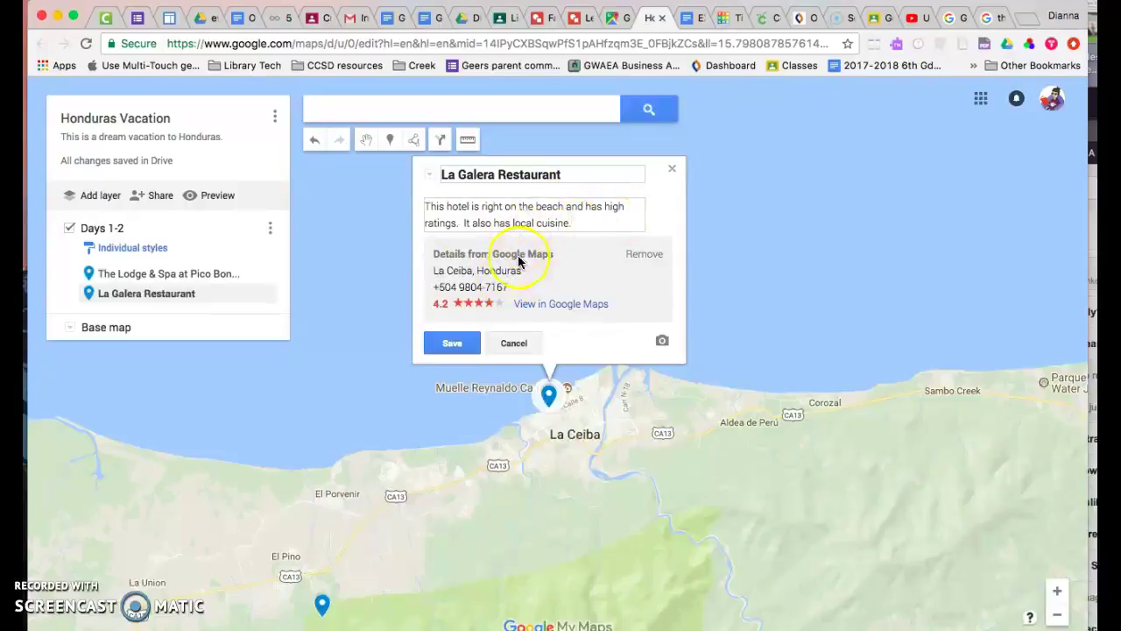
pyautogui.click(466, 347)
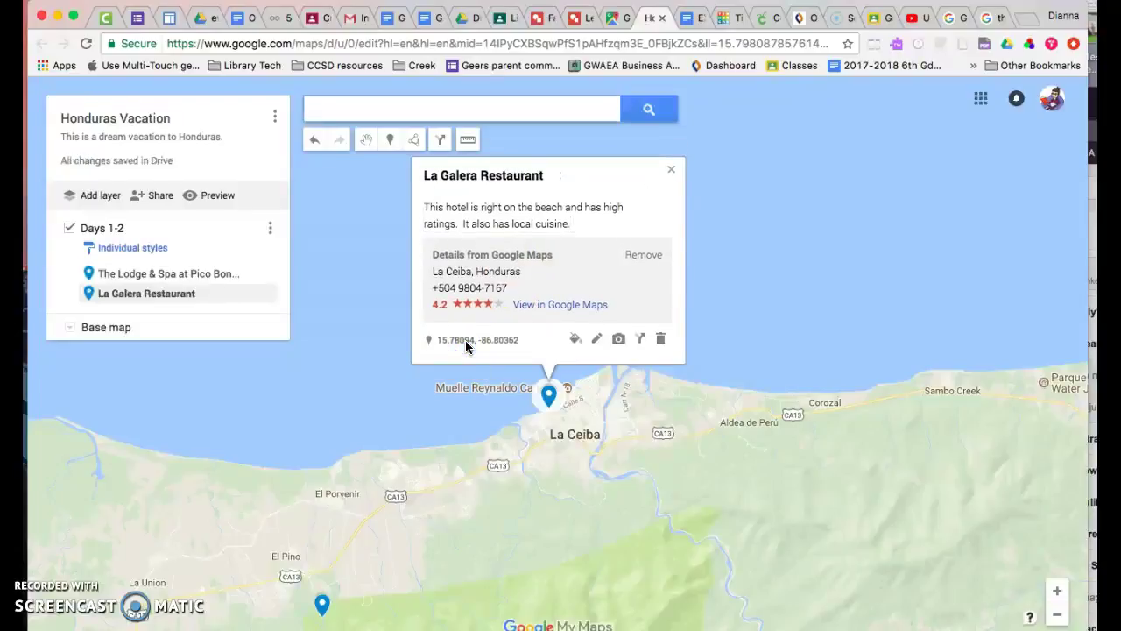
# Attach restaurant.png from Google Drive's Recent files as the La Galera Restaurant photo
pyautogui.click(575, 343)
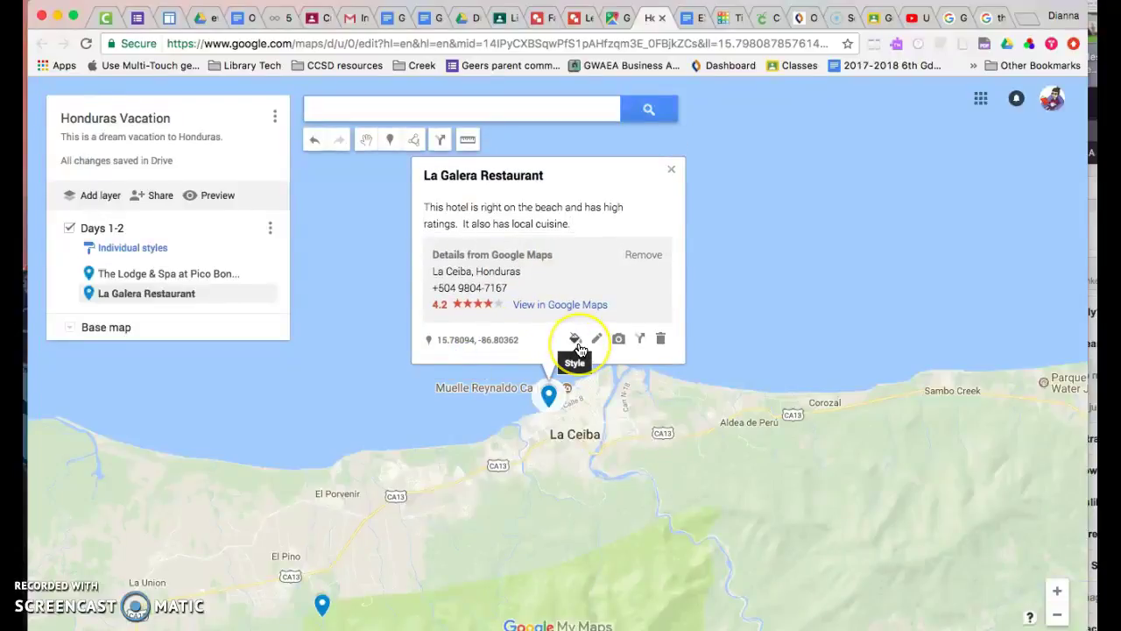
pyautogui.click(618, 340)
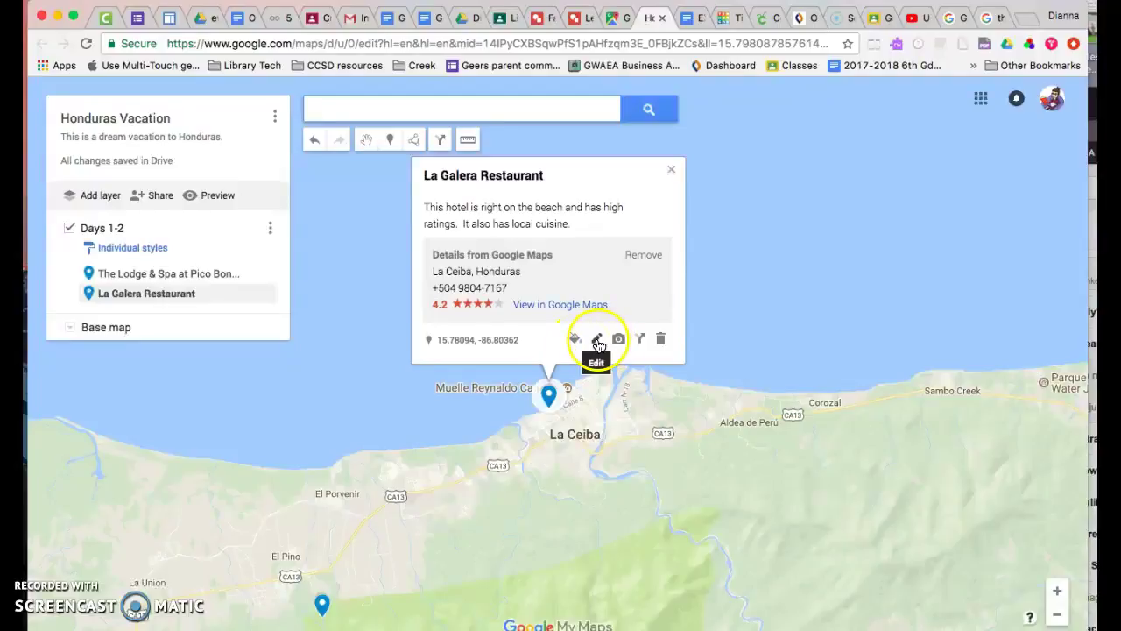
pyautogui.click(619, 344)
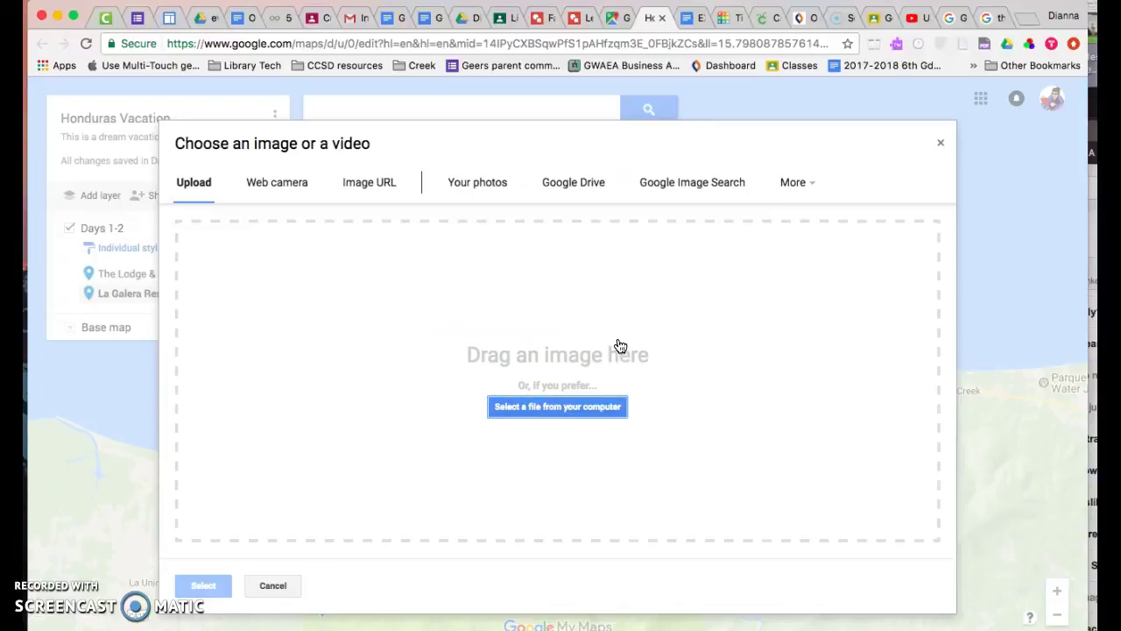
pyautogui.click(583, 187)
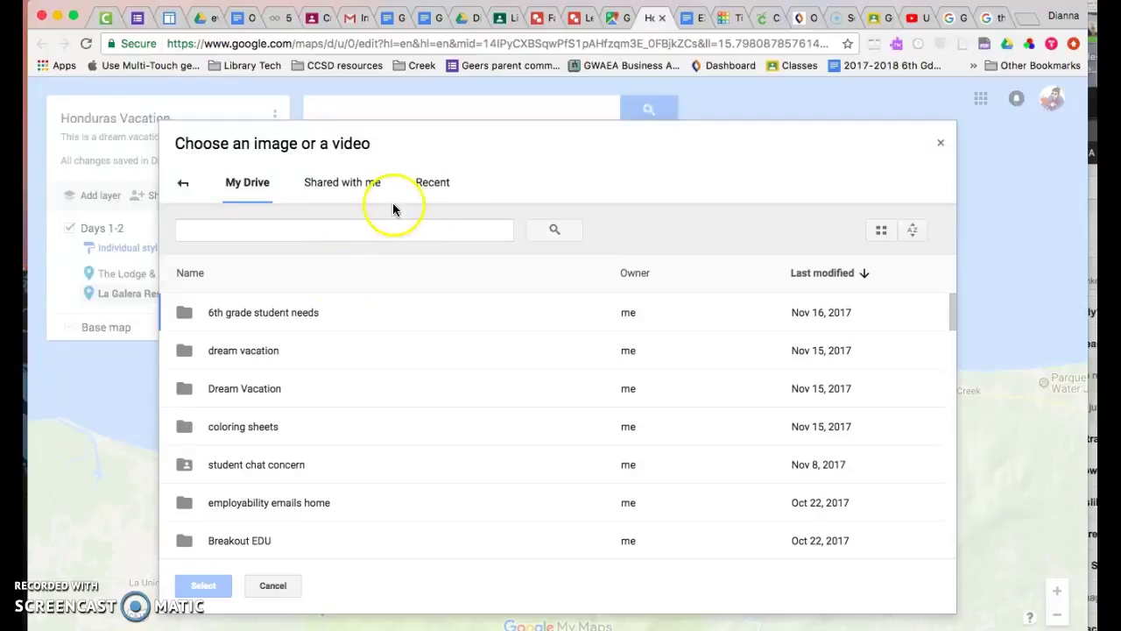
pyautogui.click(431, 187)
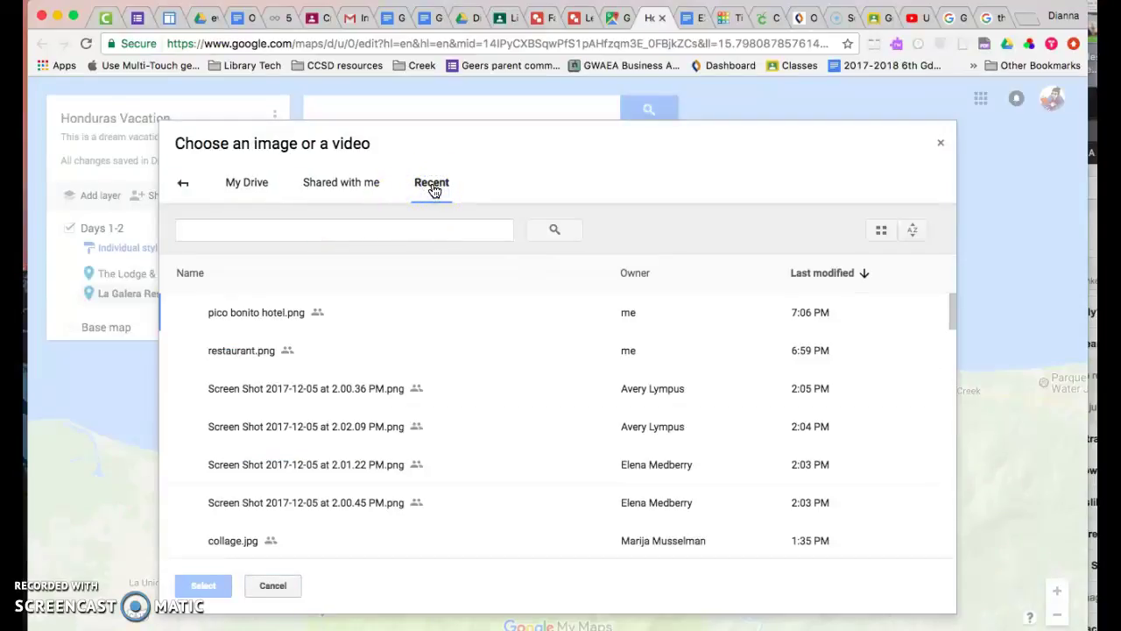
pyautogui.click(228, 354)
pyautogui.click(206, 589)
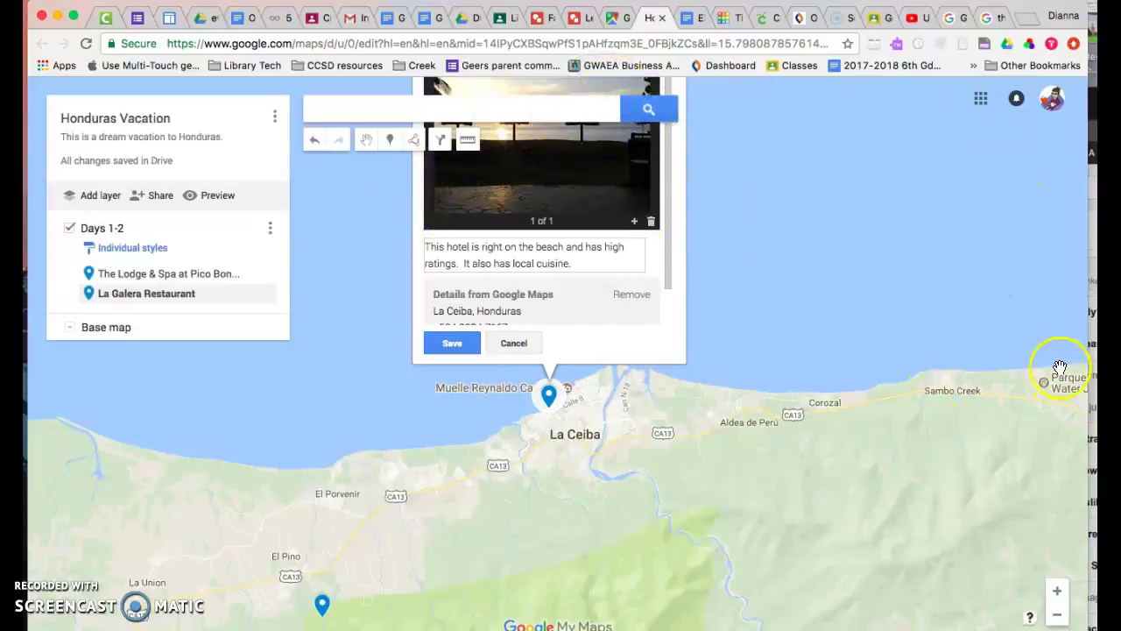
# Restore the window, zoom back in on La Ceiba, and save La Galera with its photo
pyautogui.doubleClick(1029, 11)
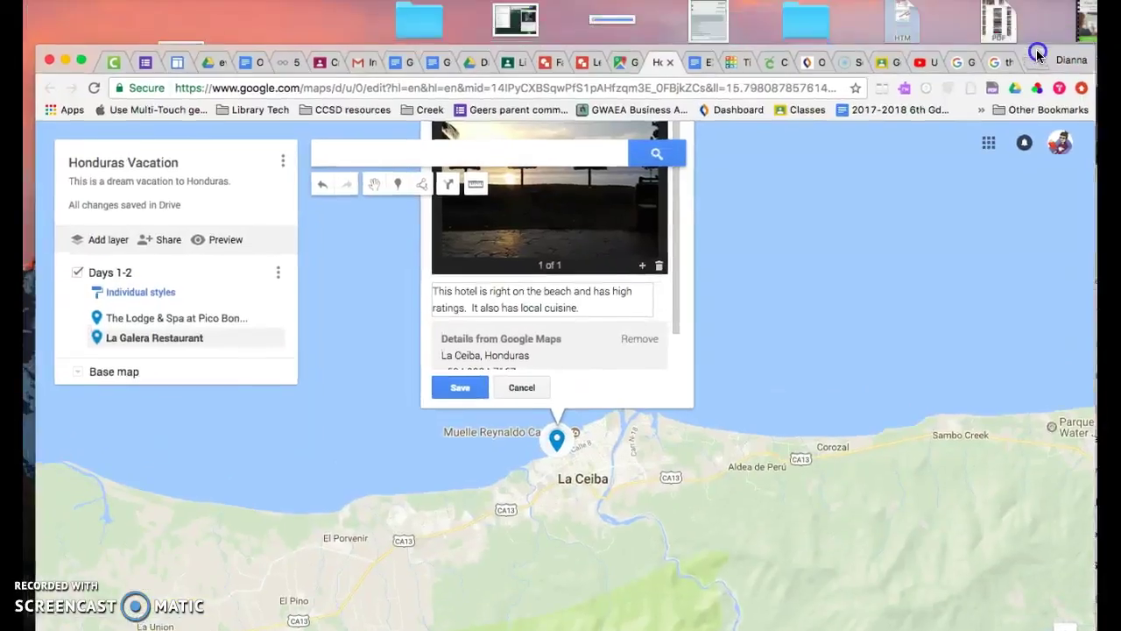
pyautogui.click(692, 285)
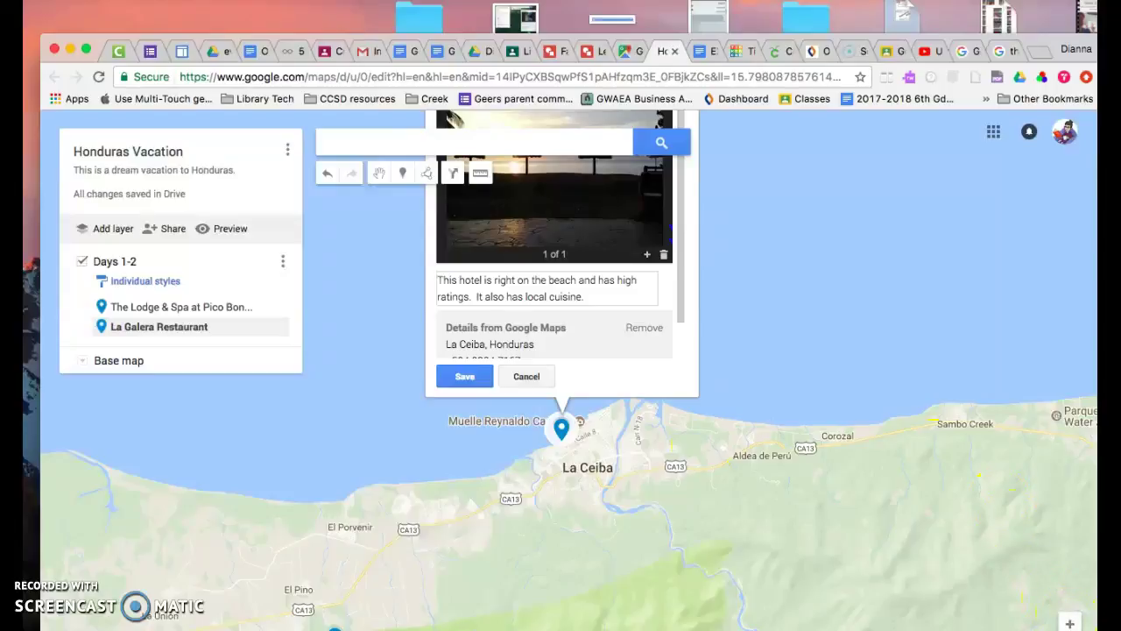
pyautogui.scroll(-4, 569, 386)
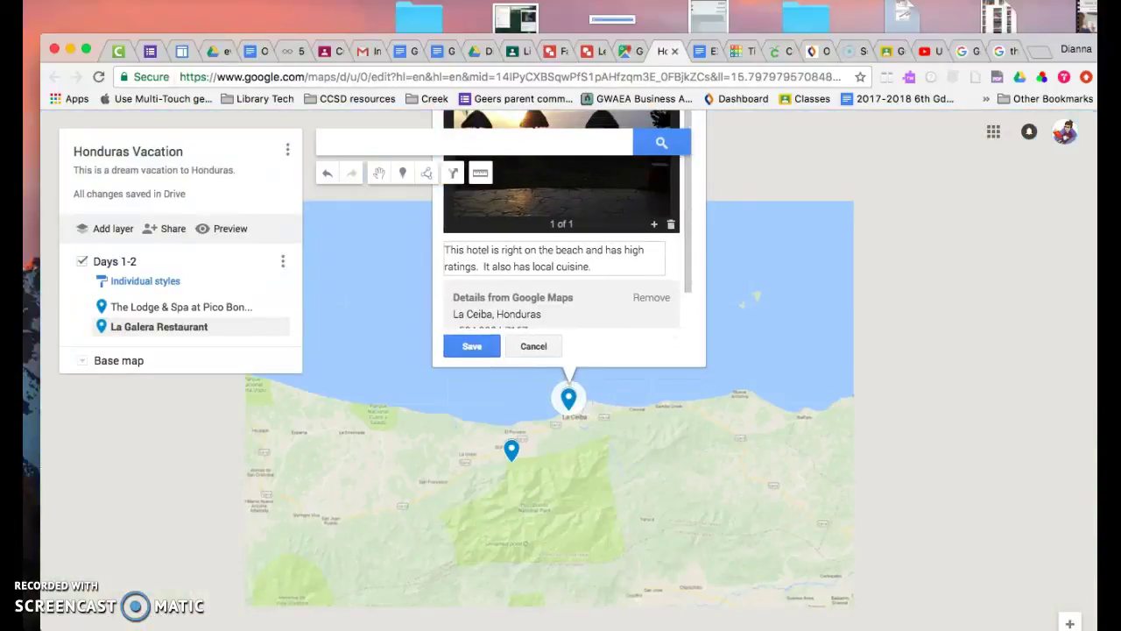
pyautogui.click(1070, 622)
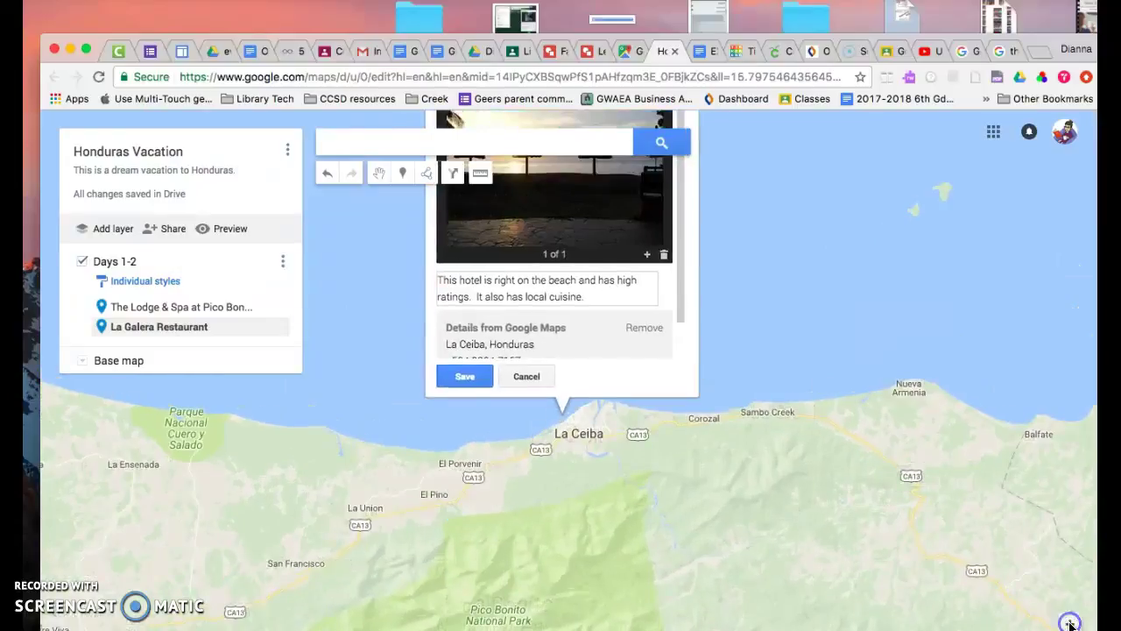
pyautogui.click(1070, 622)
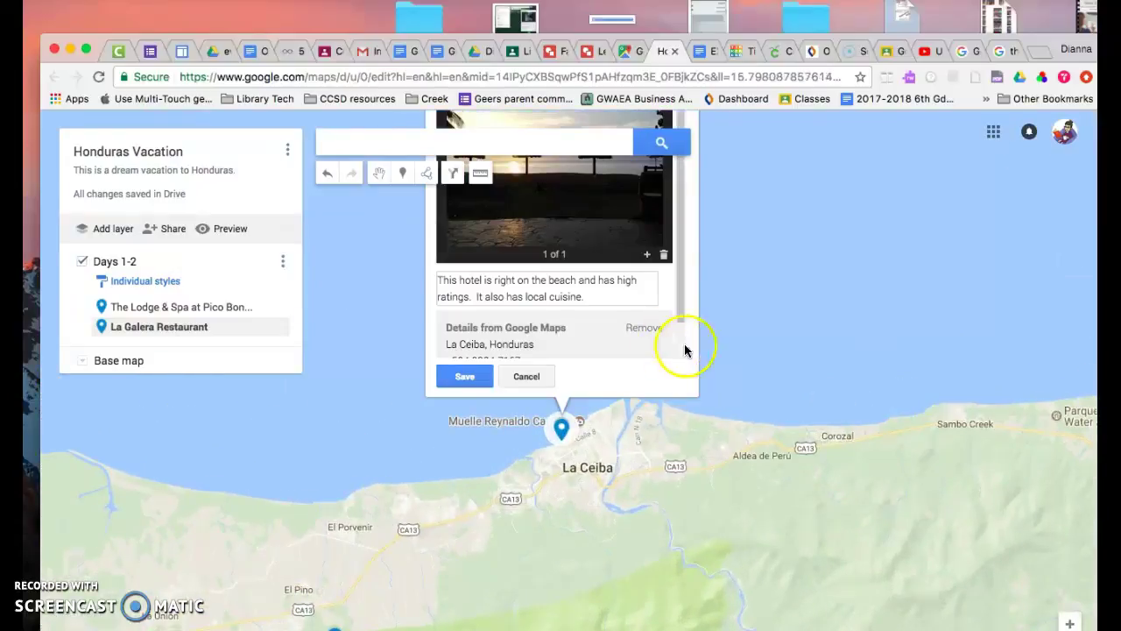
pyautogui.click(680, 257)
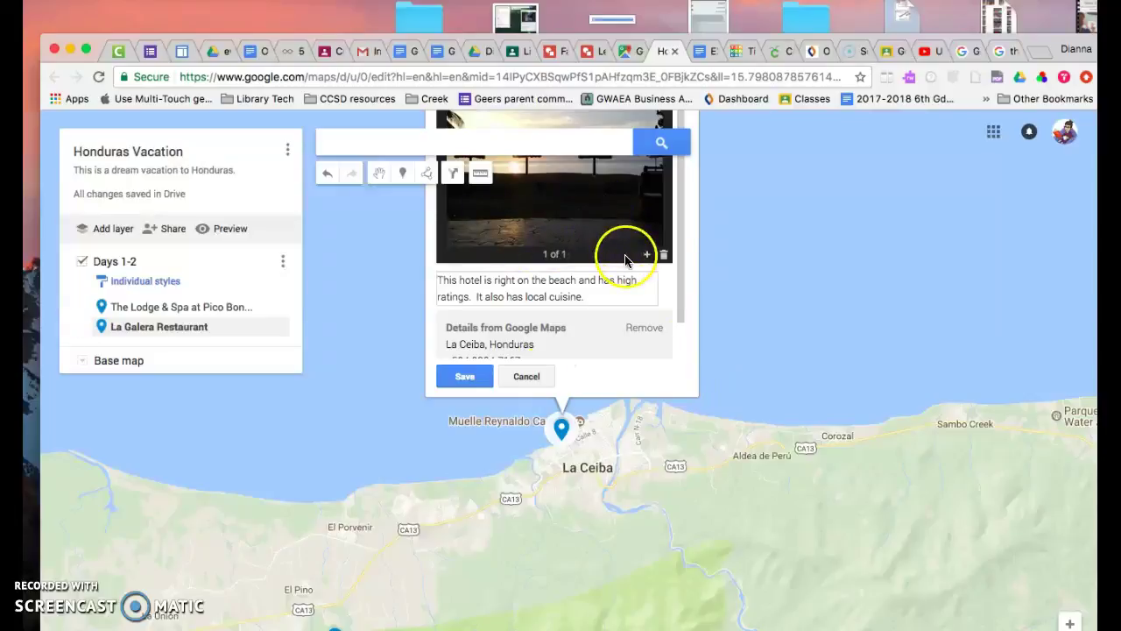
pyautogui.click(465, 376)
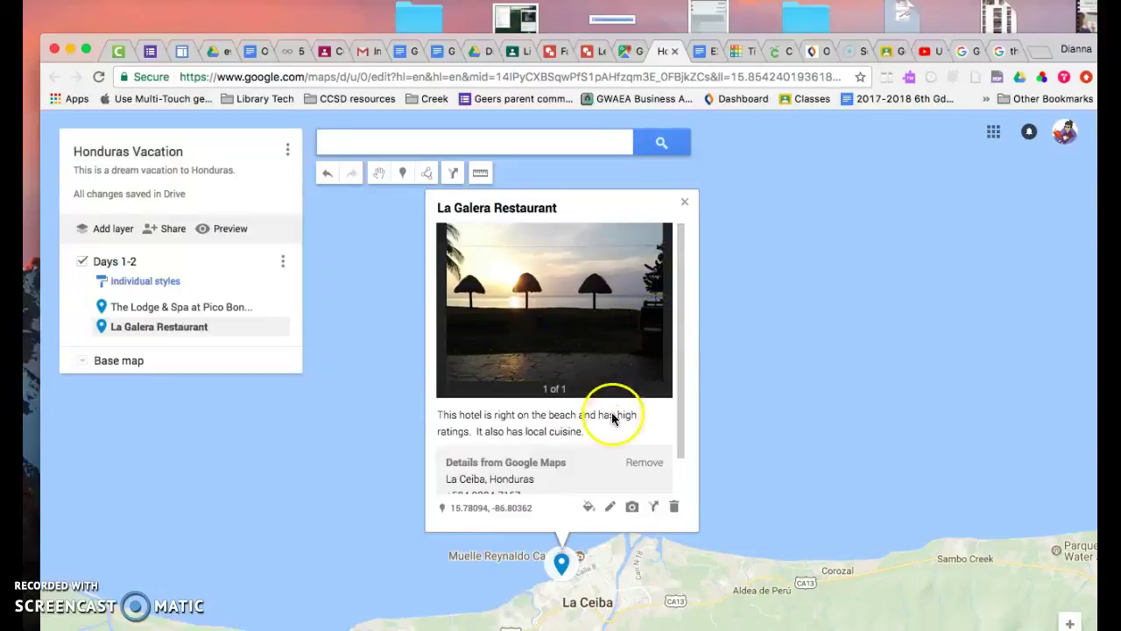
pyautogui.click(504, 569)
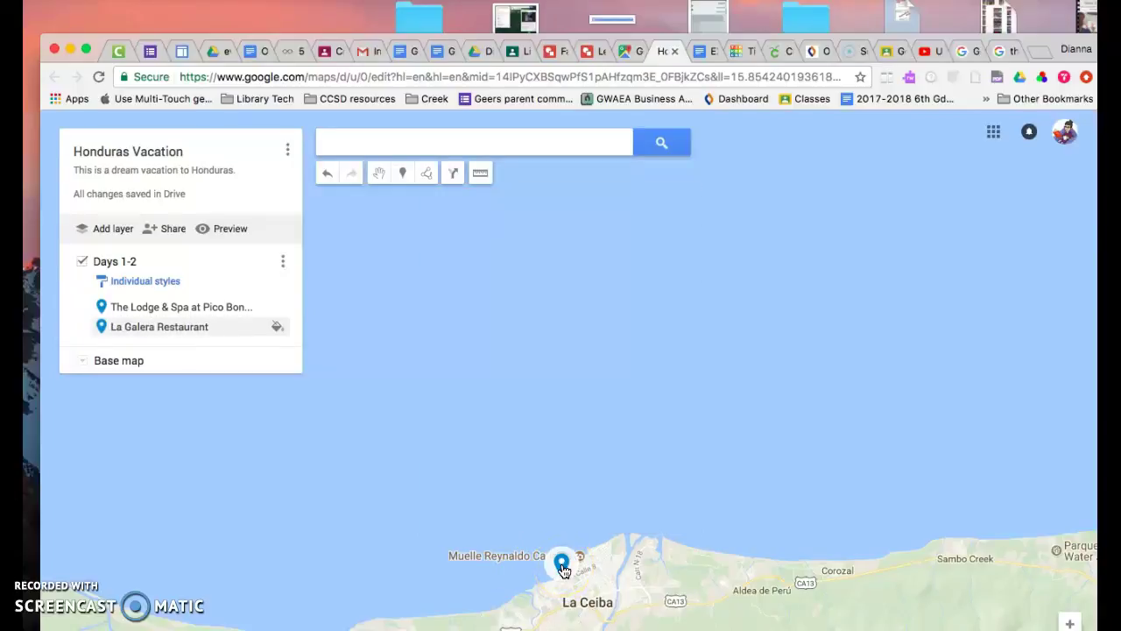
pyautogui.click(563, 566)
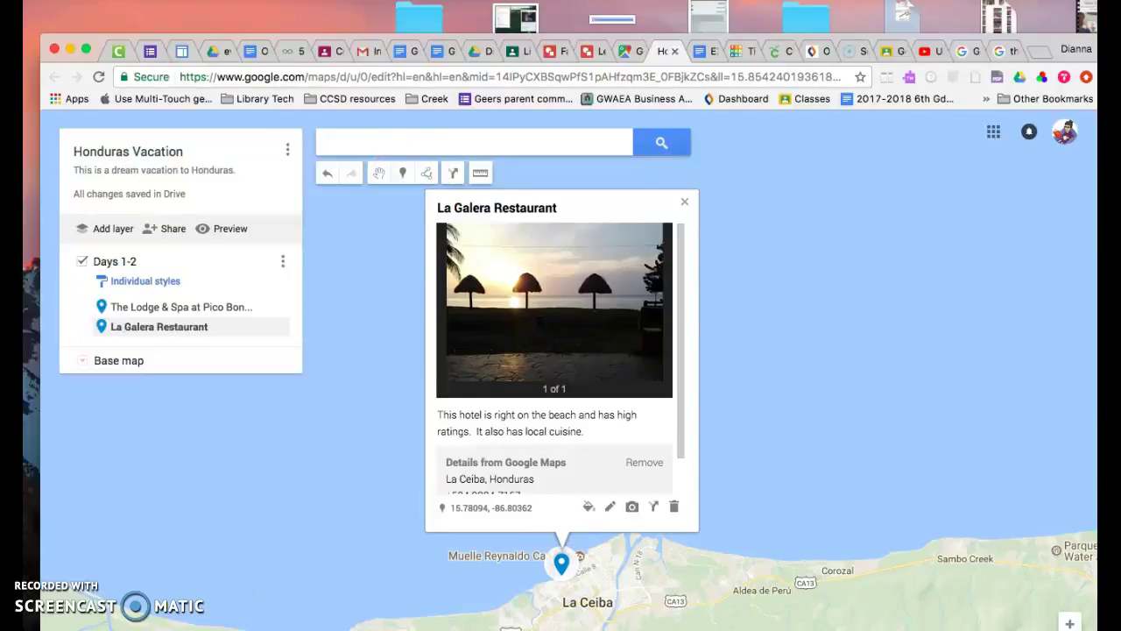
pyautogui.click(595, 536)
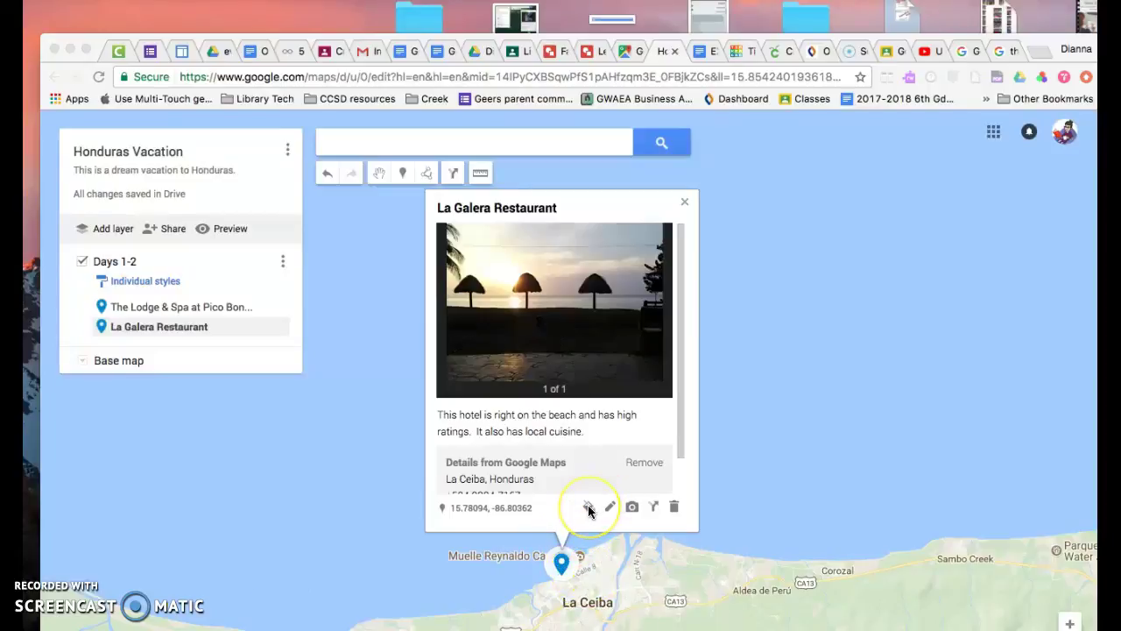
pyautogui.click(589, 510)
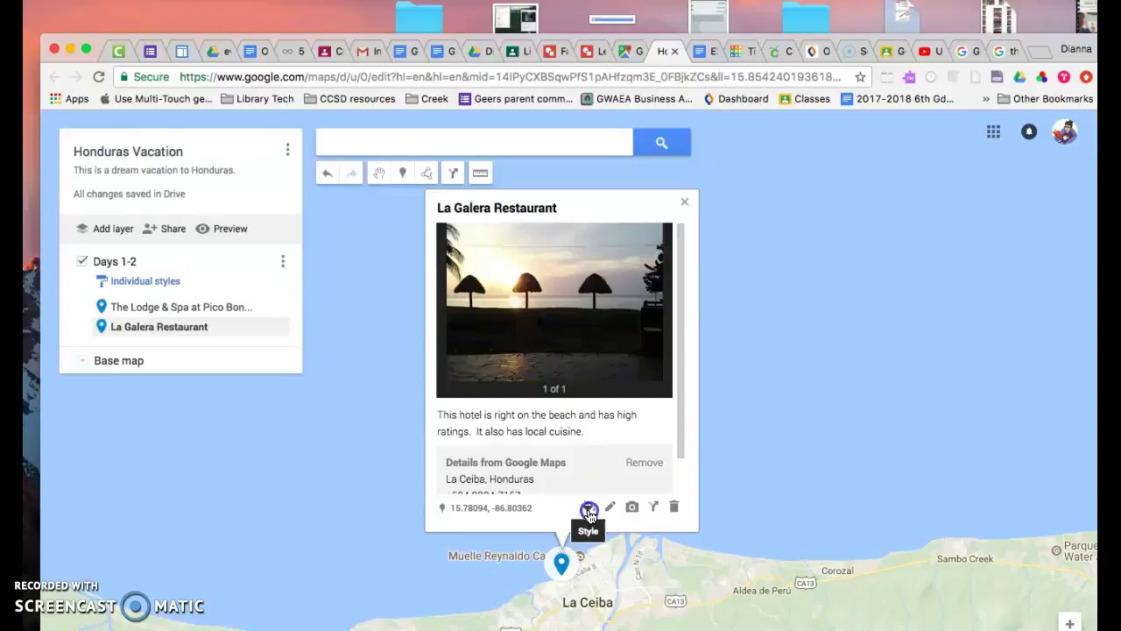
# Give the La Galera pin the Places Restaurant icon in purple and close its info window
pyautogui.click(588, 512)
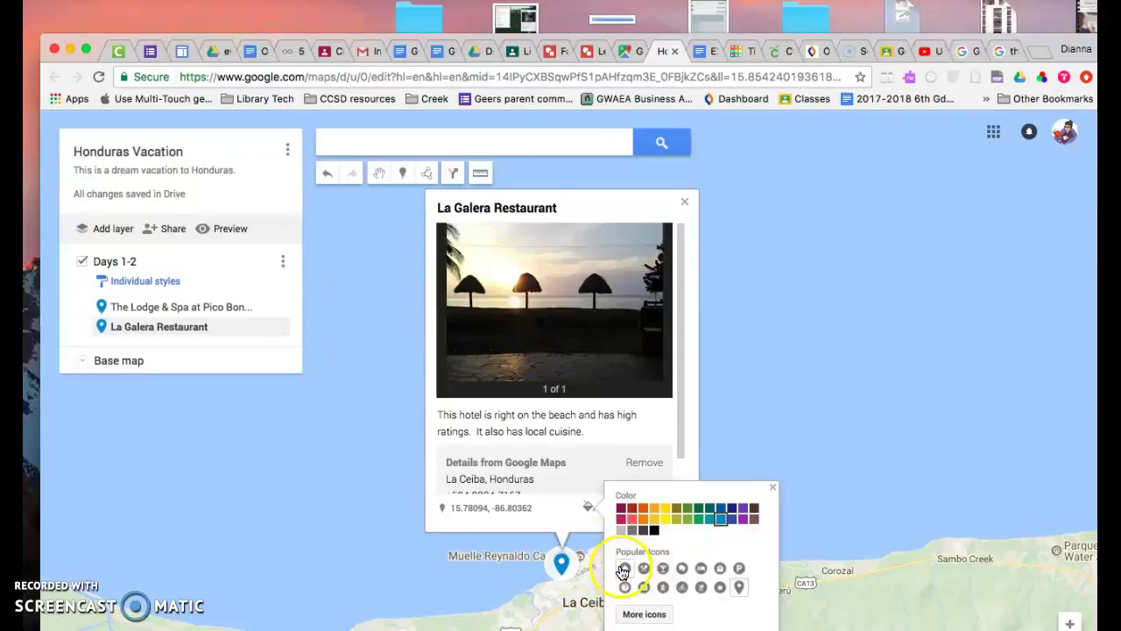
pyautogui.click(644, 614)
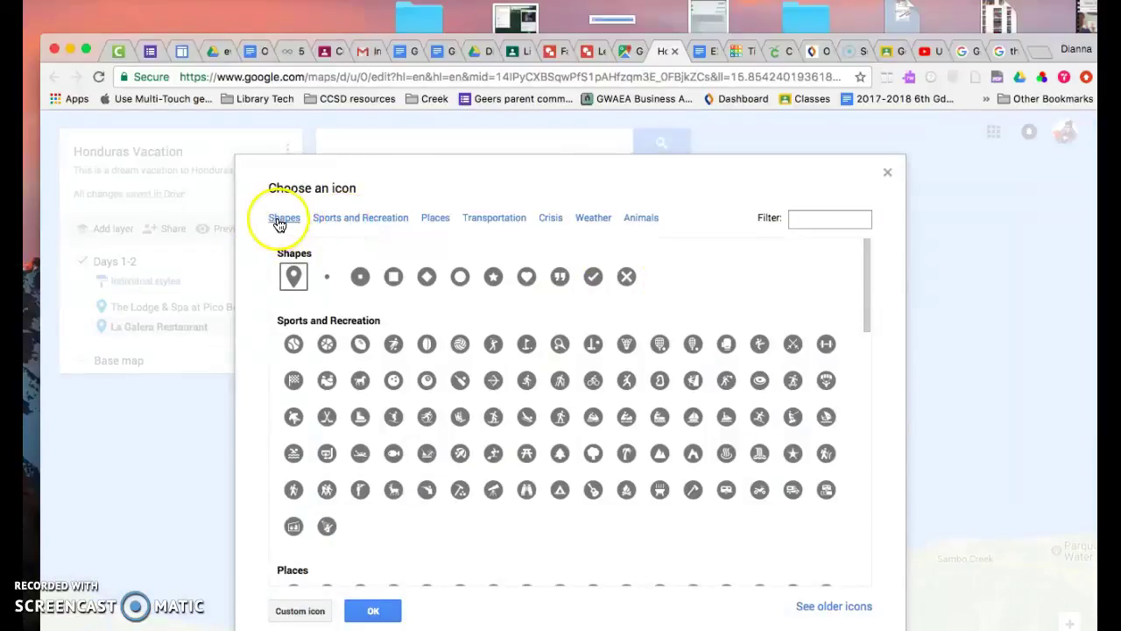
pyautogui.click(278, 222)
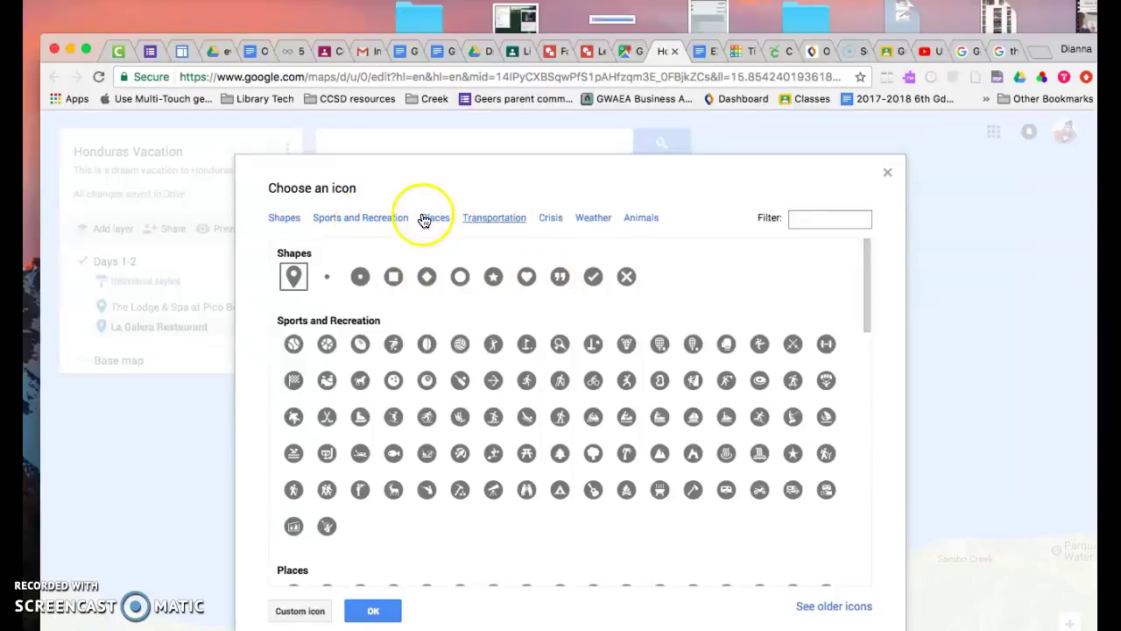
pyautogui.click(373, 220)
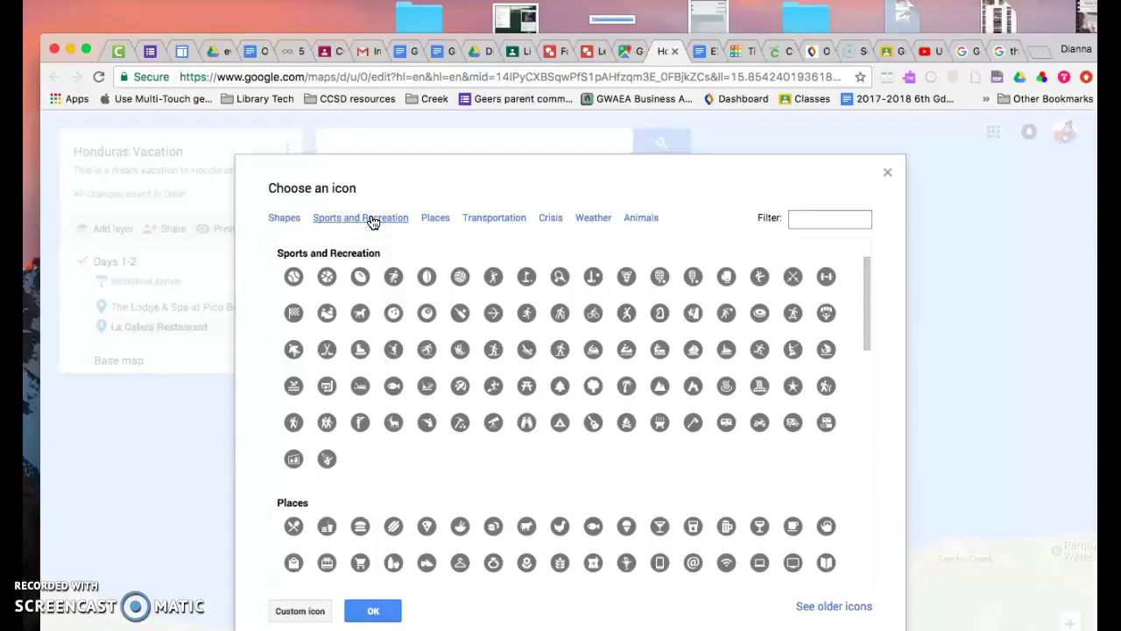
pyautogui.click(327, 528)
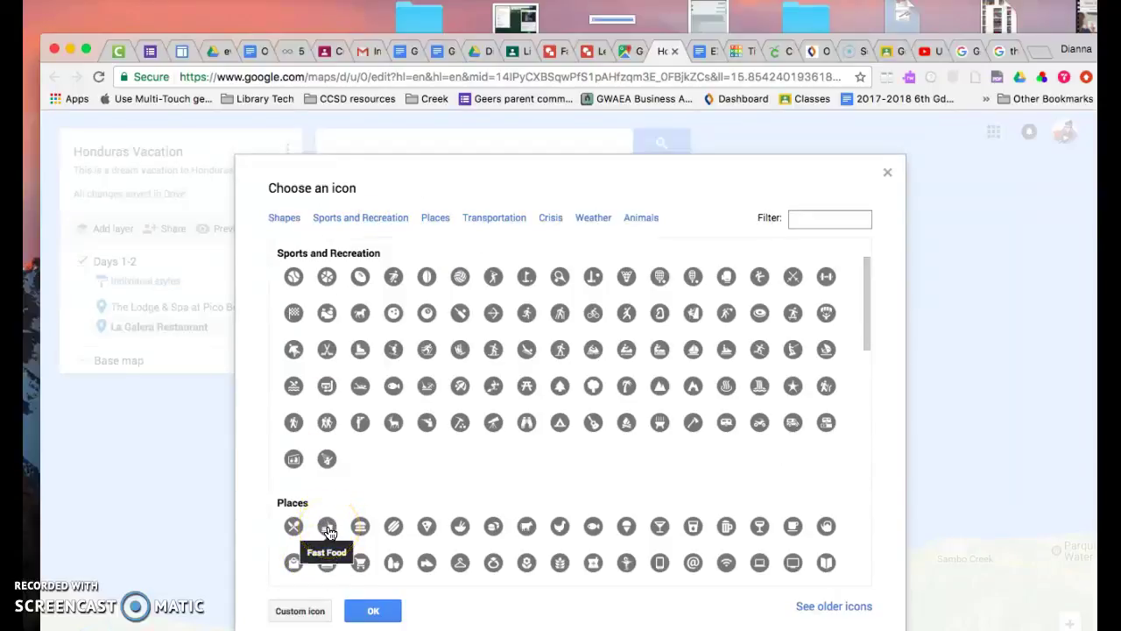
pyautogui.click(294, 528)
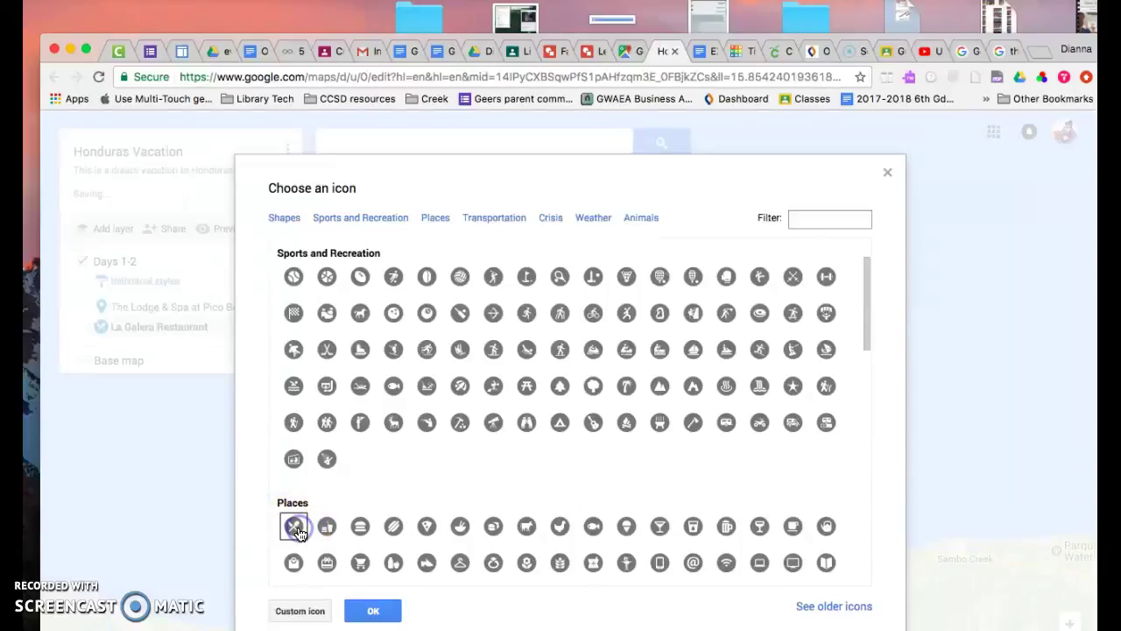
pyautogui.click(375, 611)
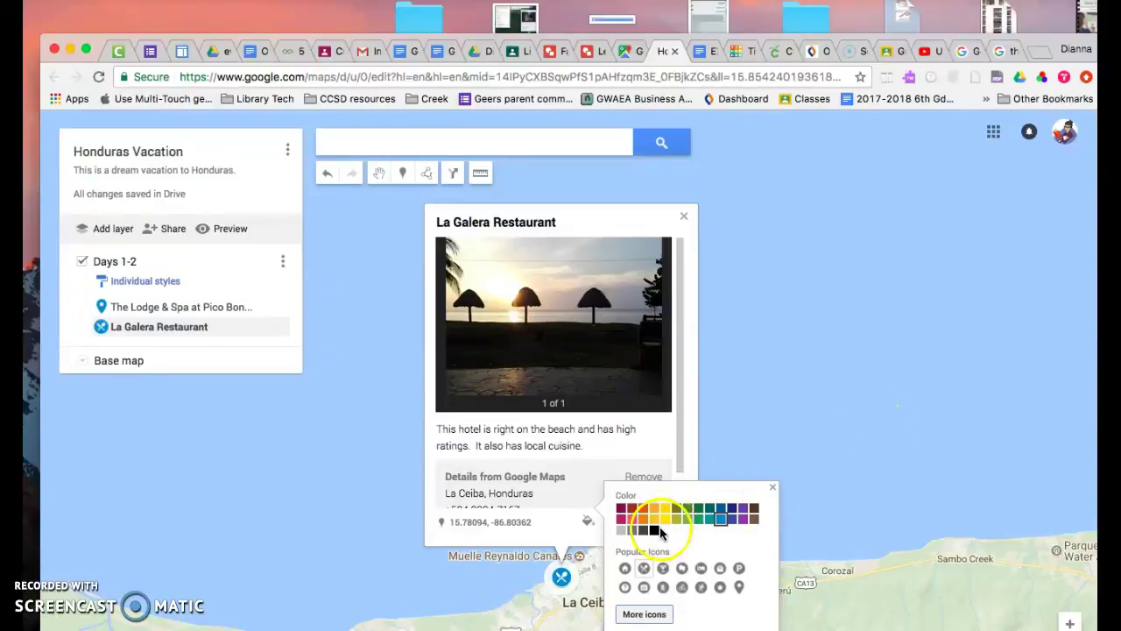
pyautogui.click(743, 522)
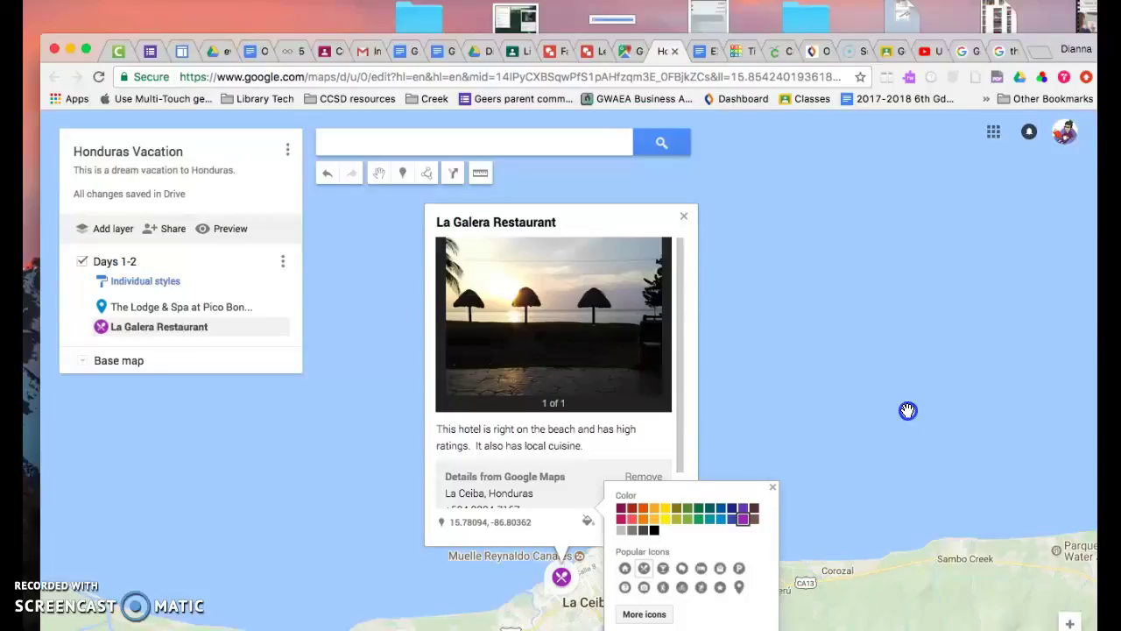
pyautogui.click(908, 410)
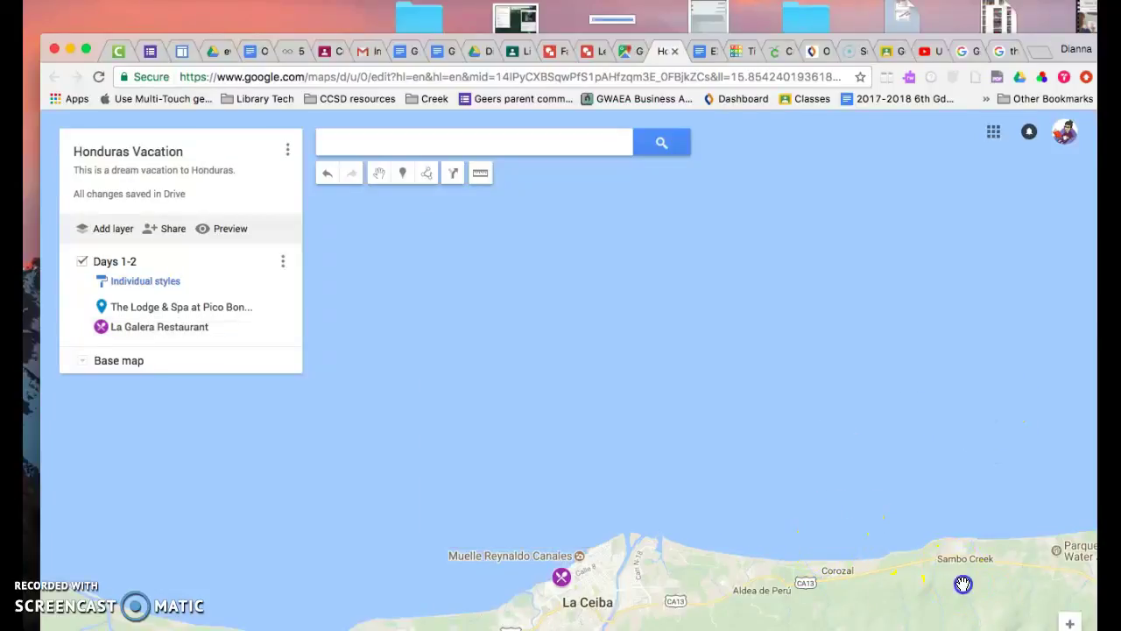
# Select The Lodge & Spa at Pico Bonito marker, colour its pin purple, and open More icons
pyautogui.moveTo(963, 583); pyautogui.dragTo(970, 340)
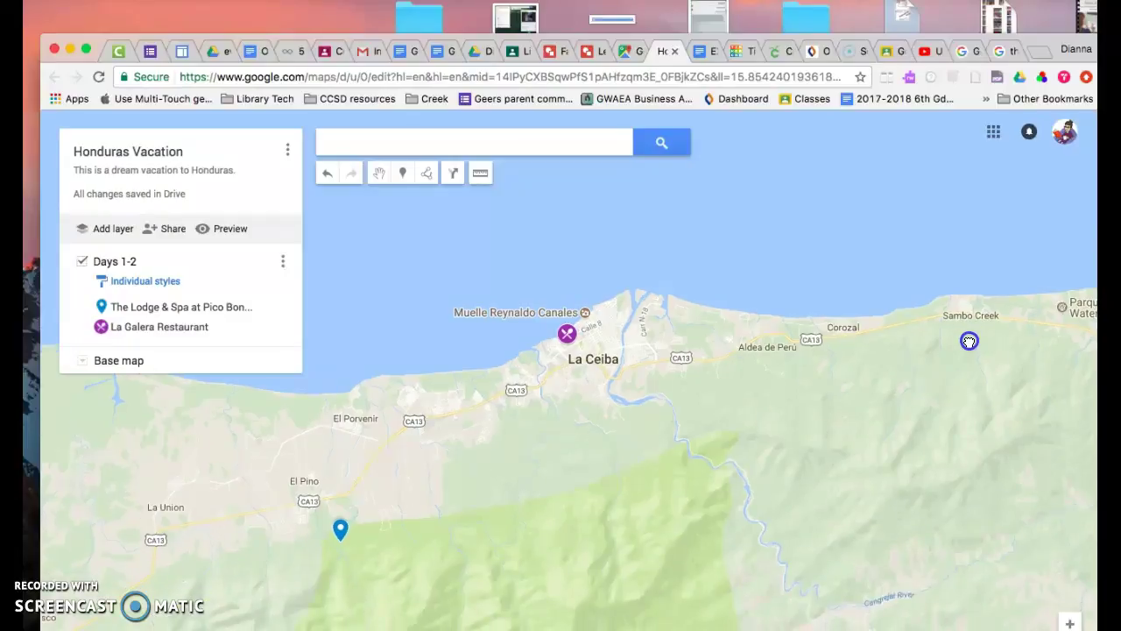
pyautogui.click(338, 530)
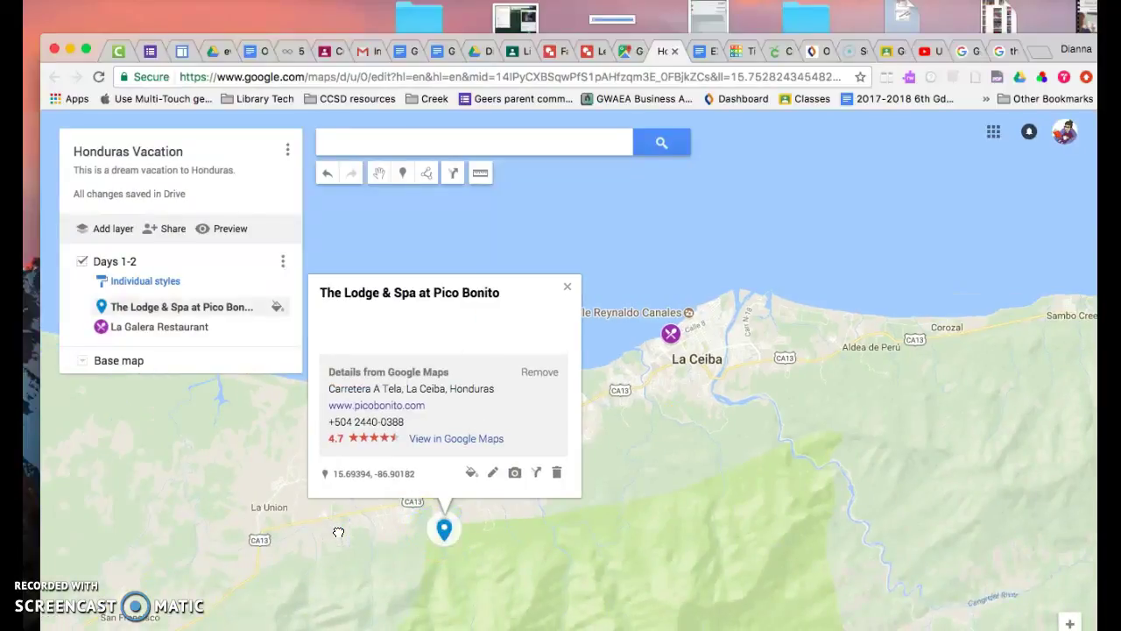
pyautogui.click(471, 474)
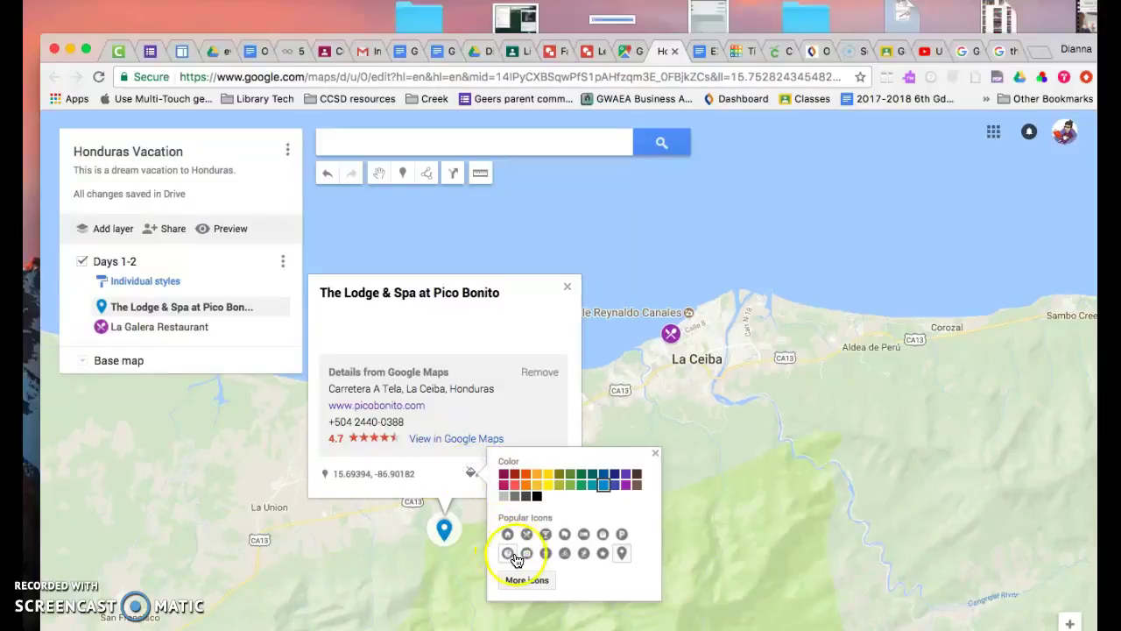
pyautogui.click(625, 489)
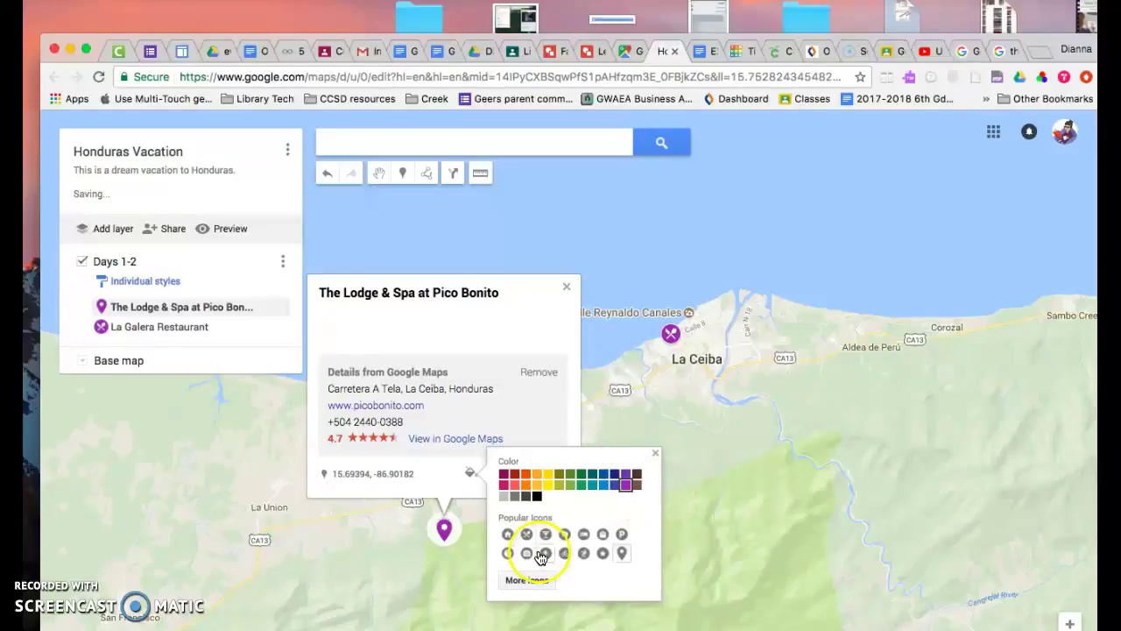
pyautogui.click(534, 585)
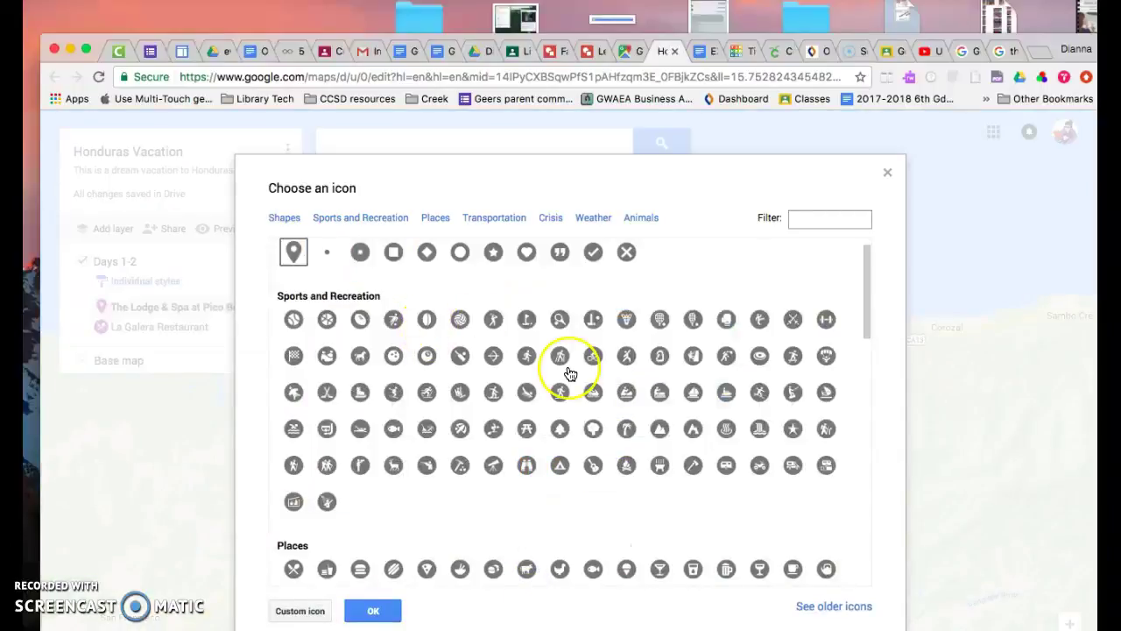
# Preview the Frisbee, Boxing and Places icons for the lodge, then close the library
pyautogui.click(764, 374)
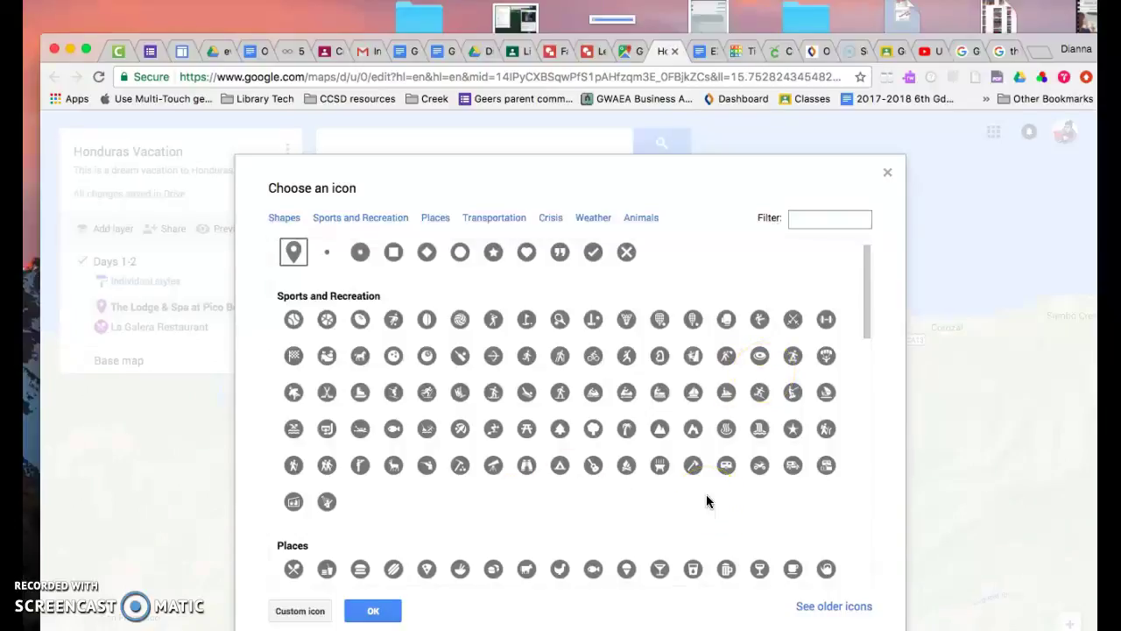
pyautogui.click(725, 320)
pyautogui.click(429, 218)
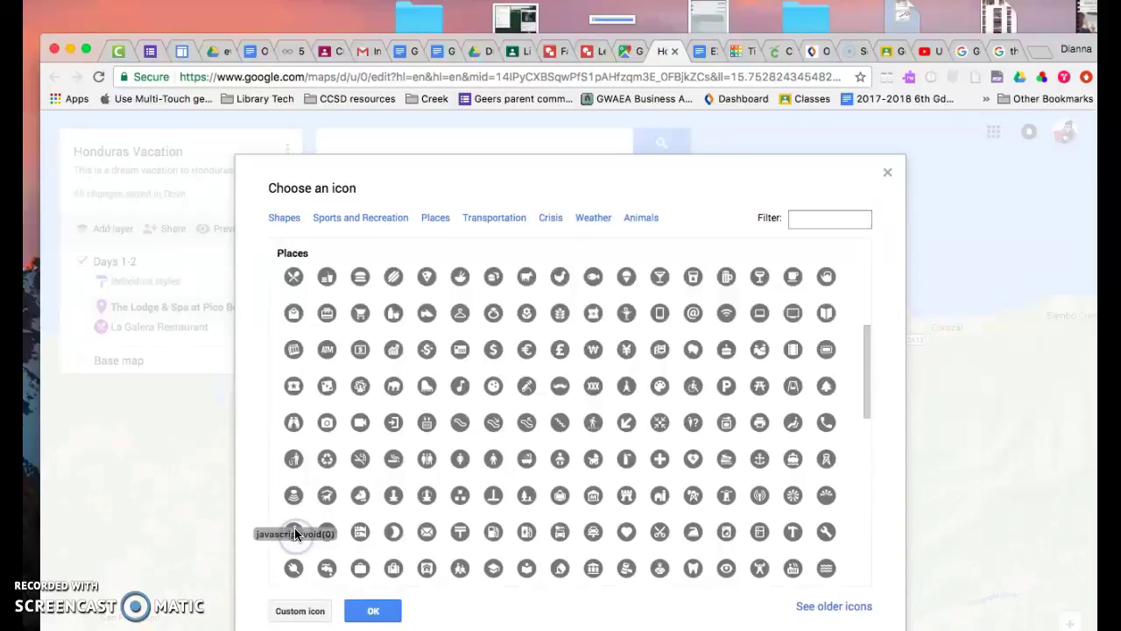
pyautogui.click(373, 610)
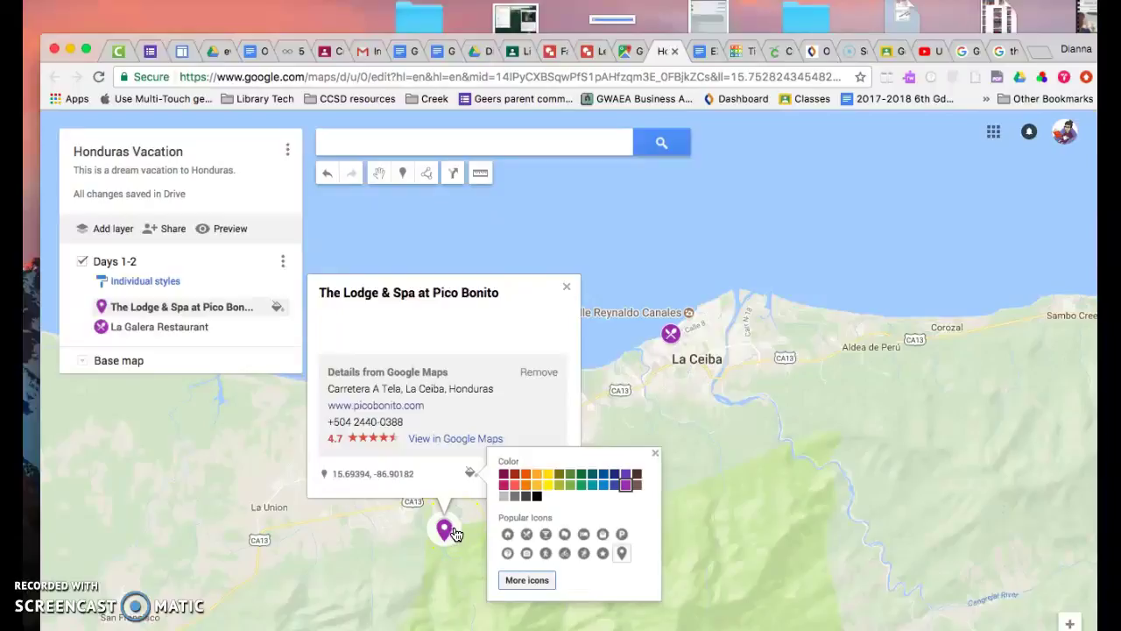
# Apply a Sports and Recreation icon to The Lodge & Spa at Pico Bonito pin
pyautogui.click(528, 583)
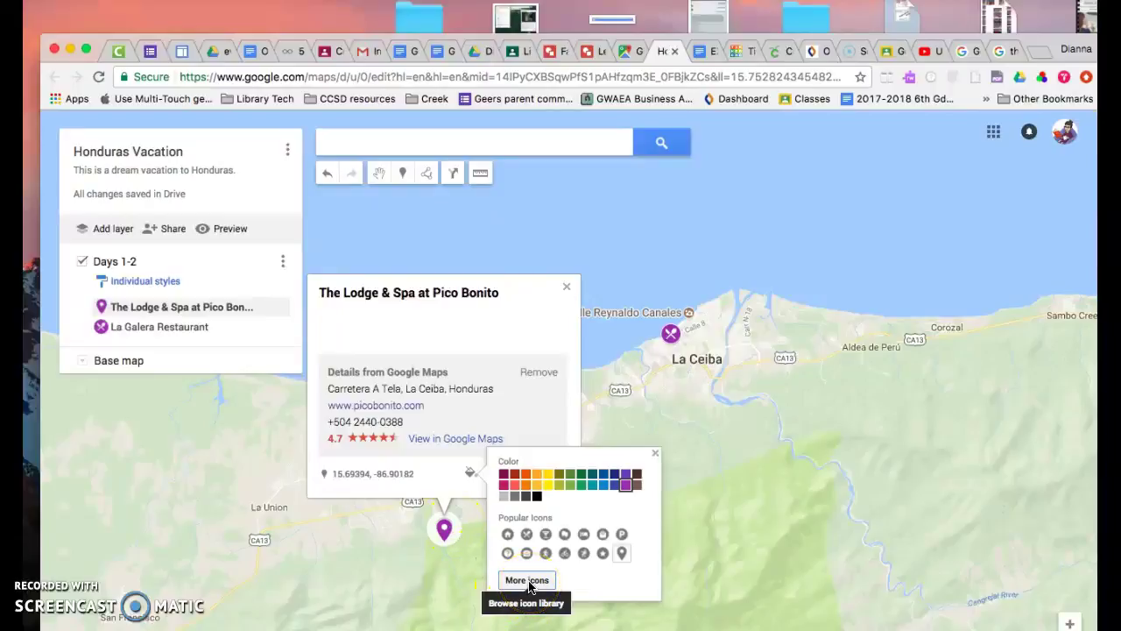
pyautogui.click(528, 581)
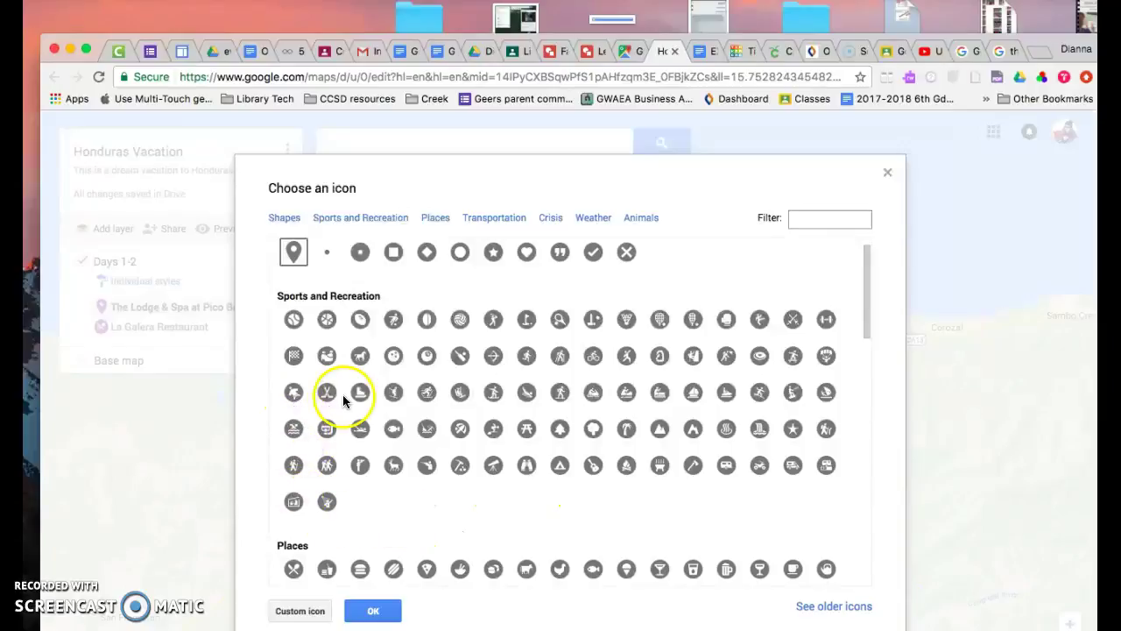
pyautogui.click(295, 507)
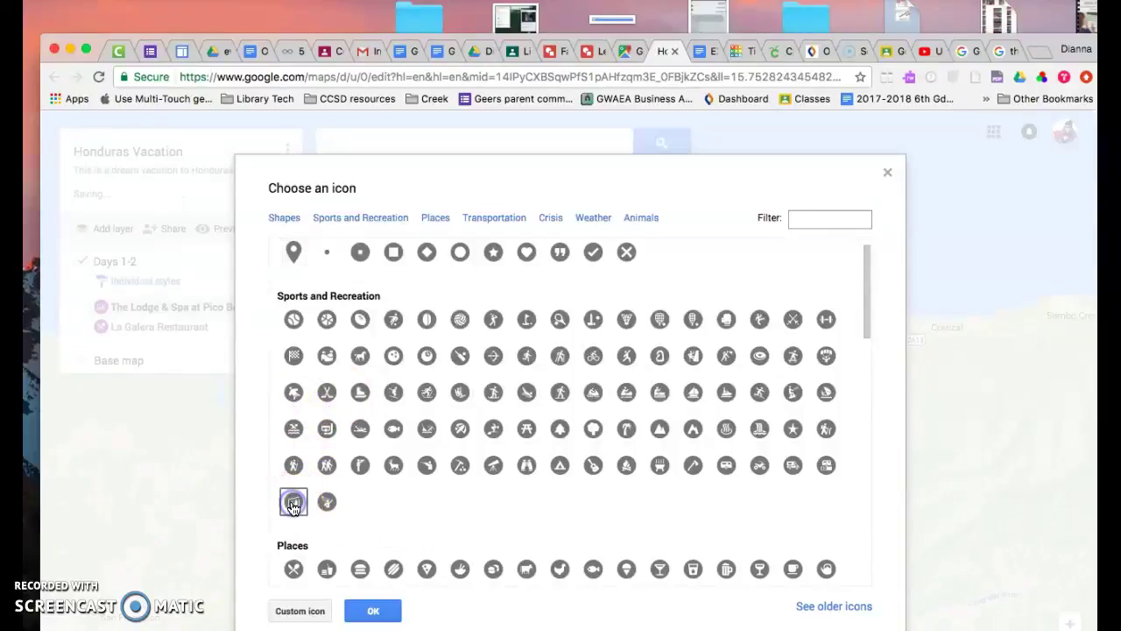
pyautogui.click(372, 610)
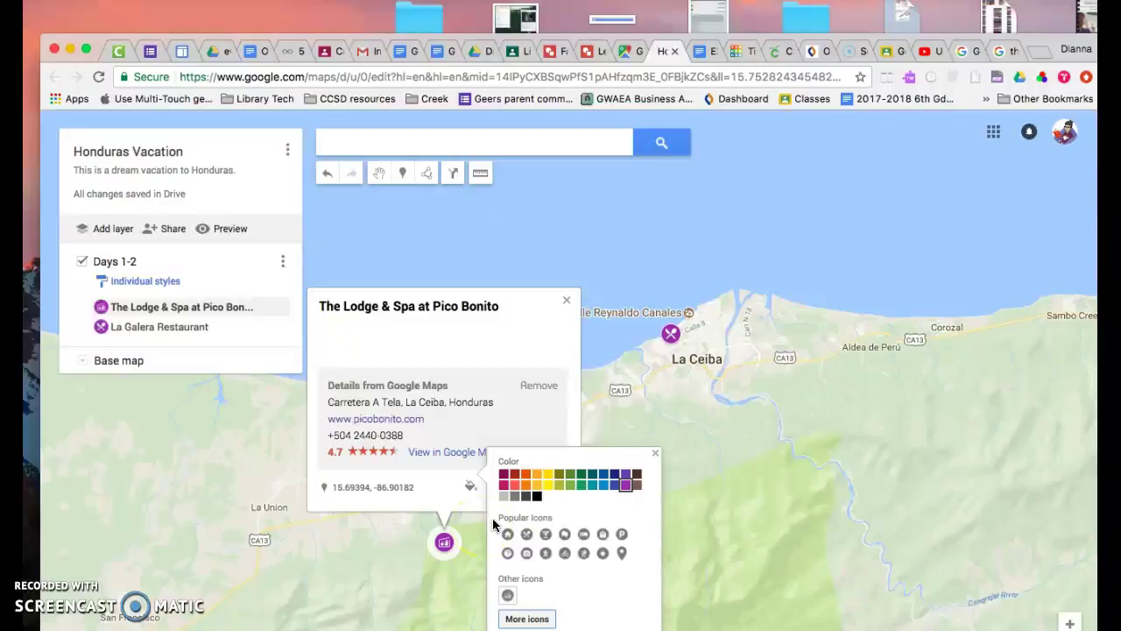
pyautogui.click(742, 313)
pyautogui.click(698, 237)
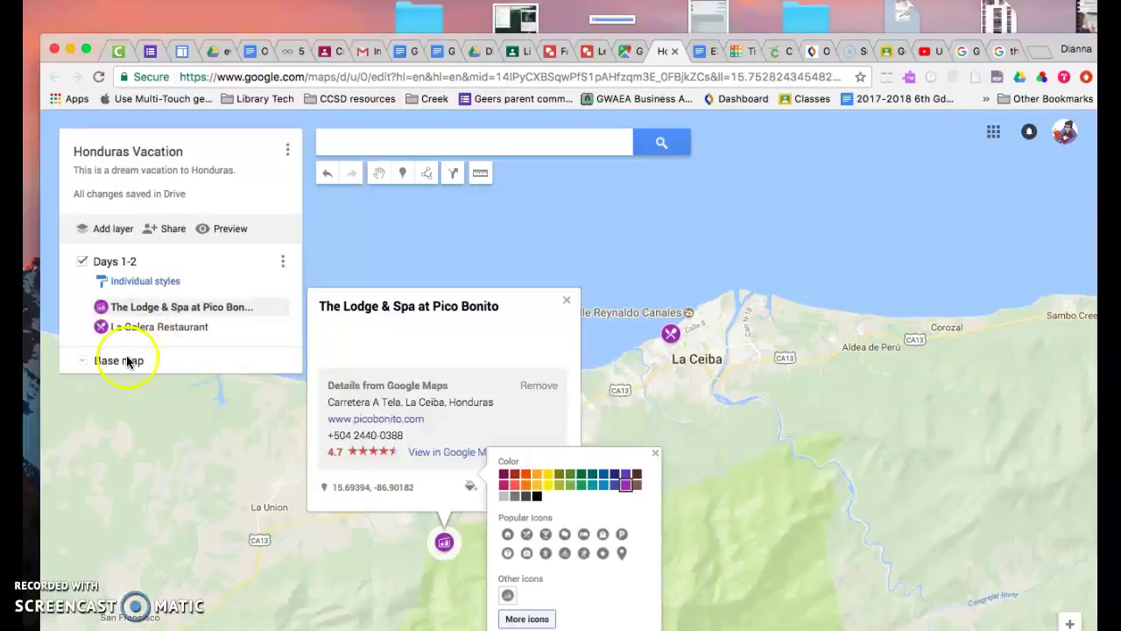
# Preview several base map styles, including Mono City and dark blue, then choose Satellite
pyautogui.click(84, 360)
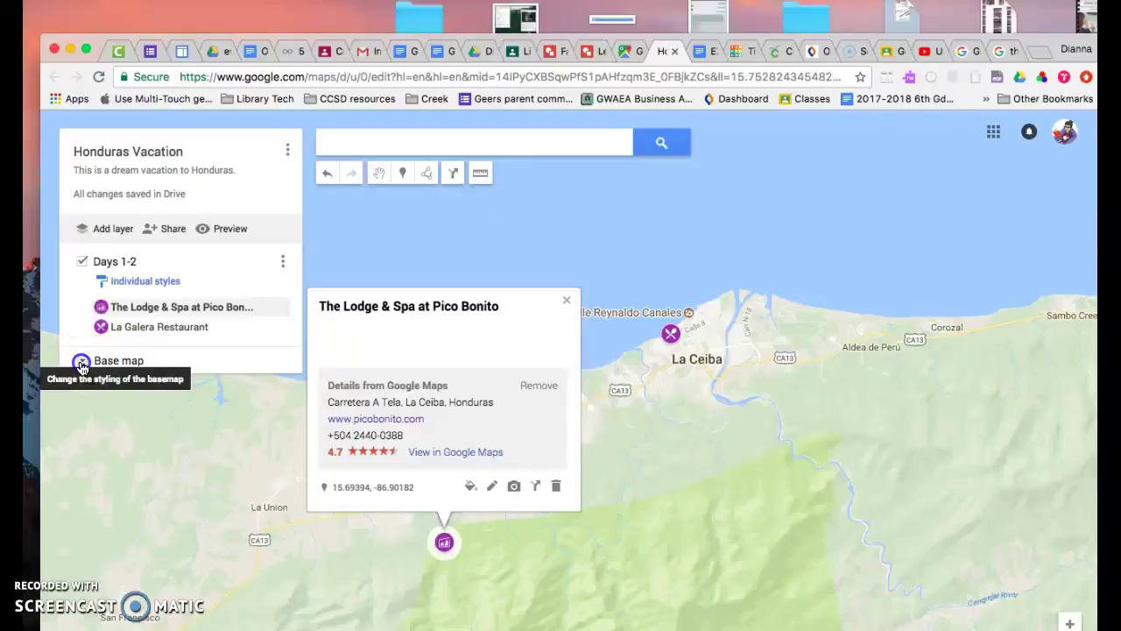
pyautogui.click(125, 460)
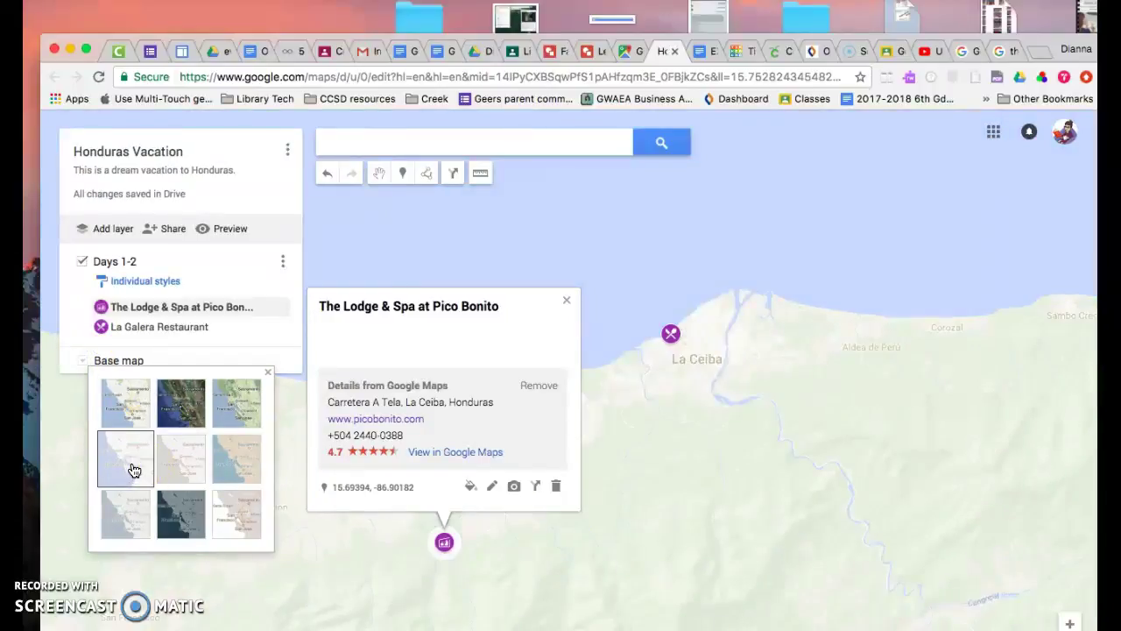
pyautogui.click(198, 457)
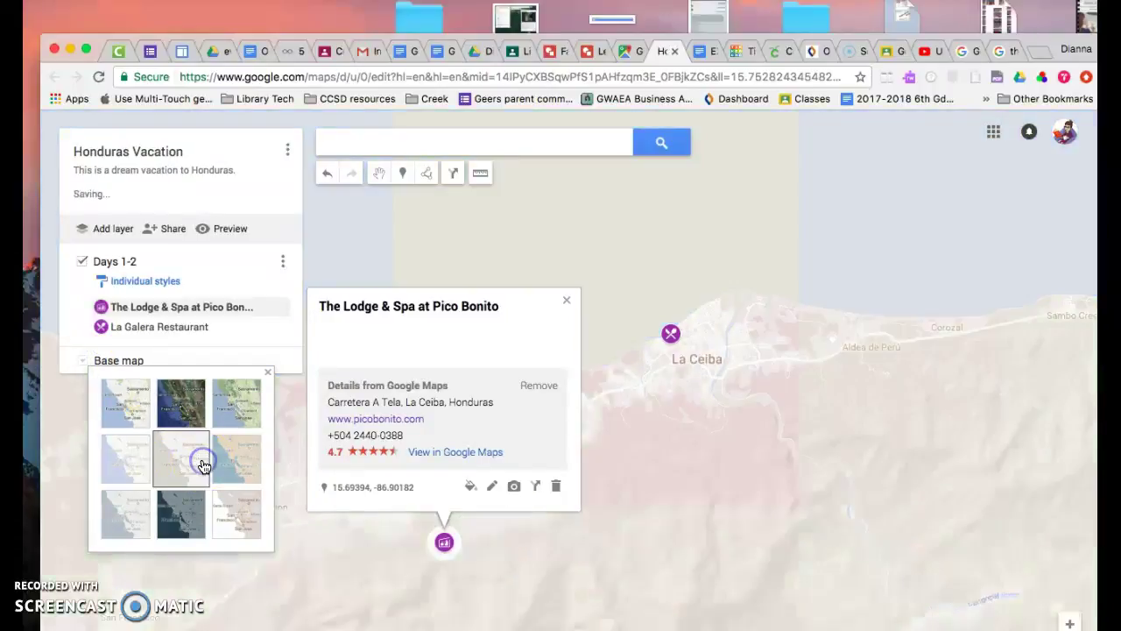
pyautogui.click(121, 456)
pyautogui.click(181, 527)
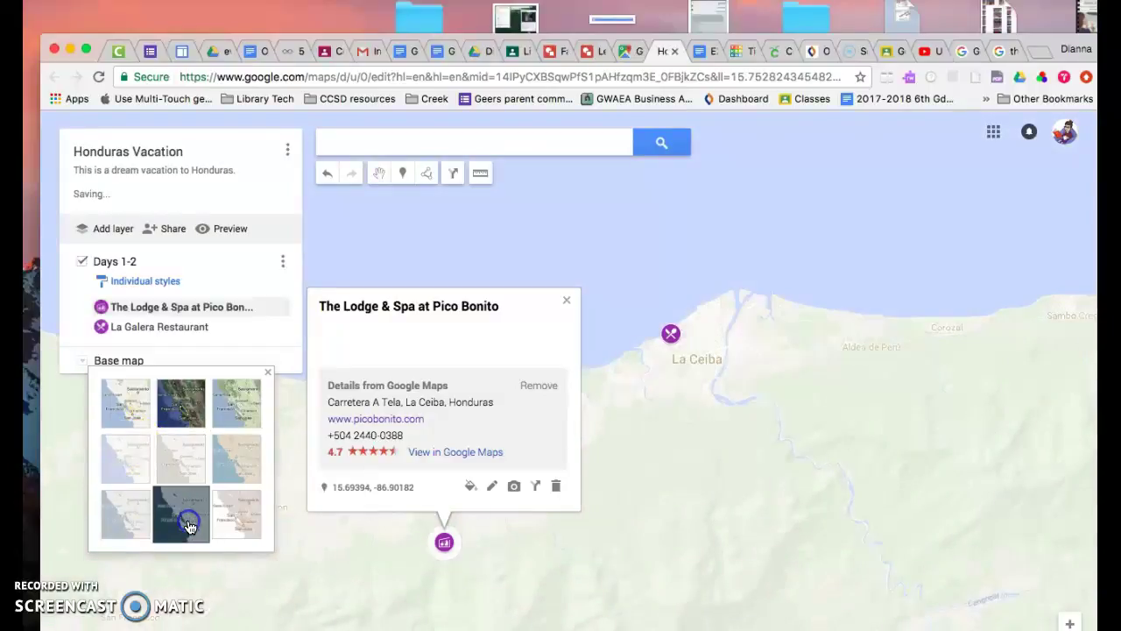
pyautogui.click(263, 513)
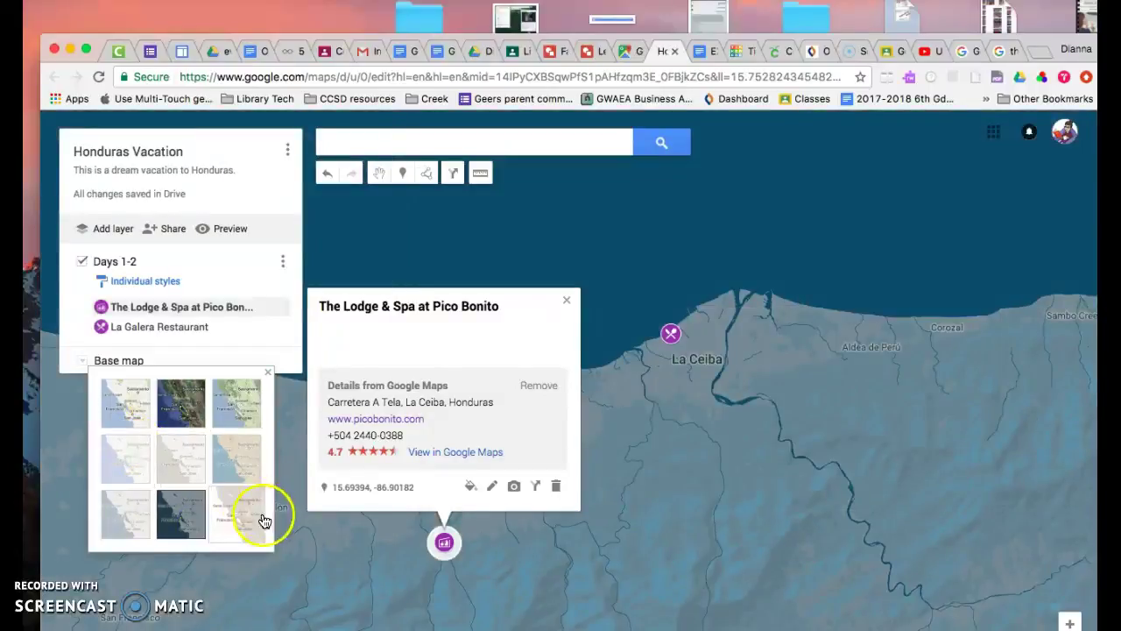
pyautogui.click(180, 401)
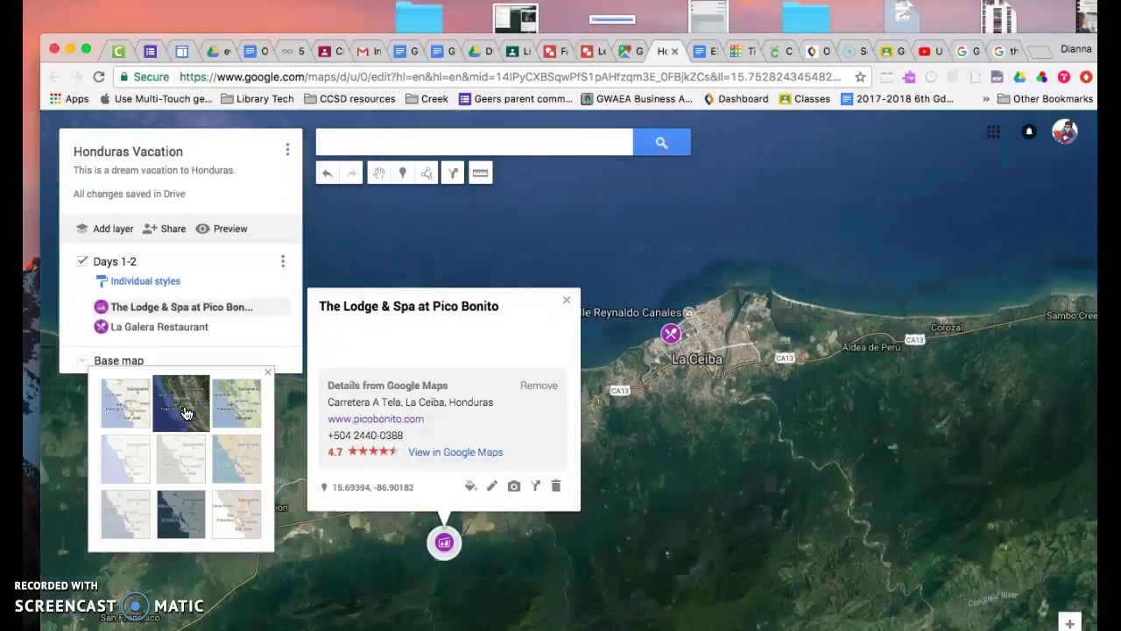